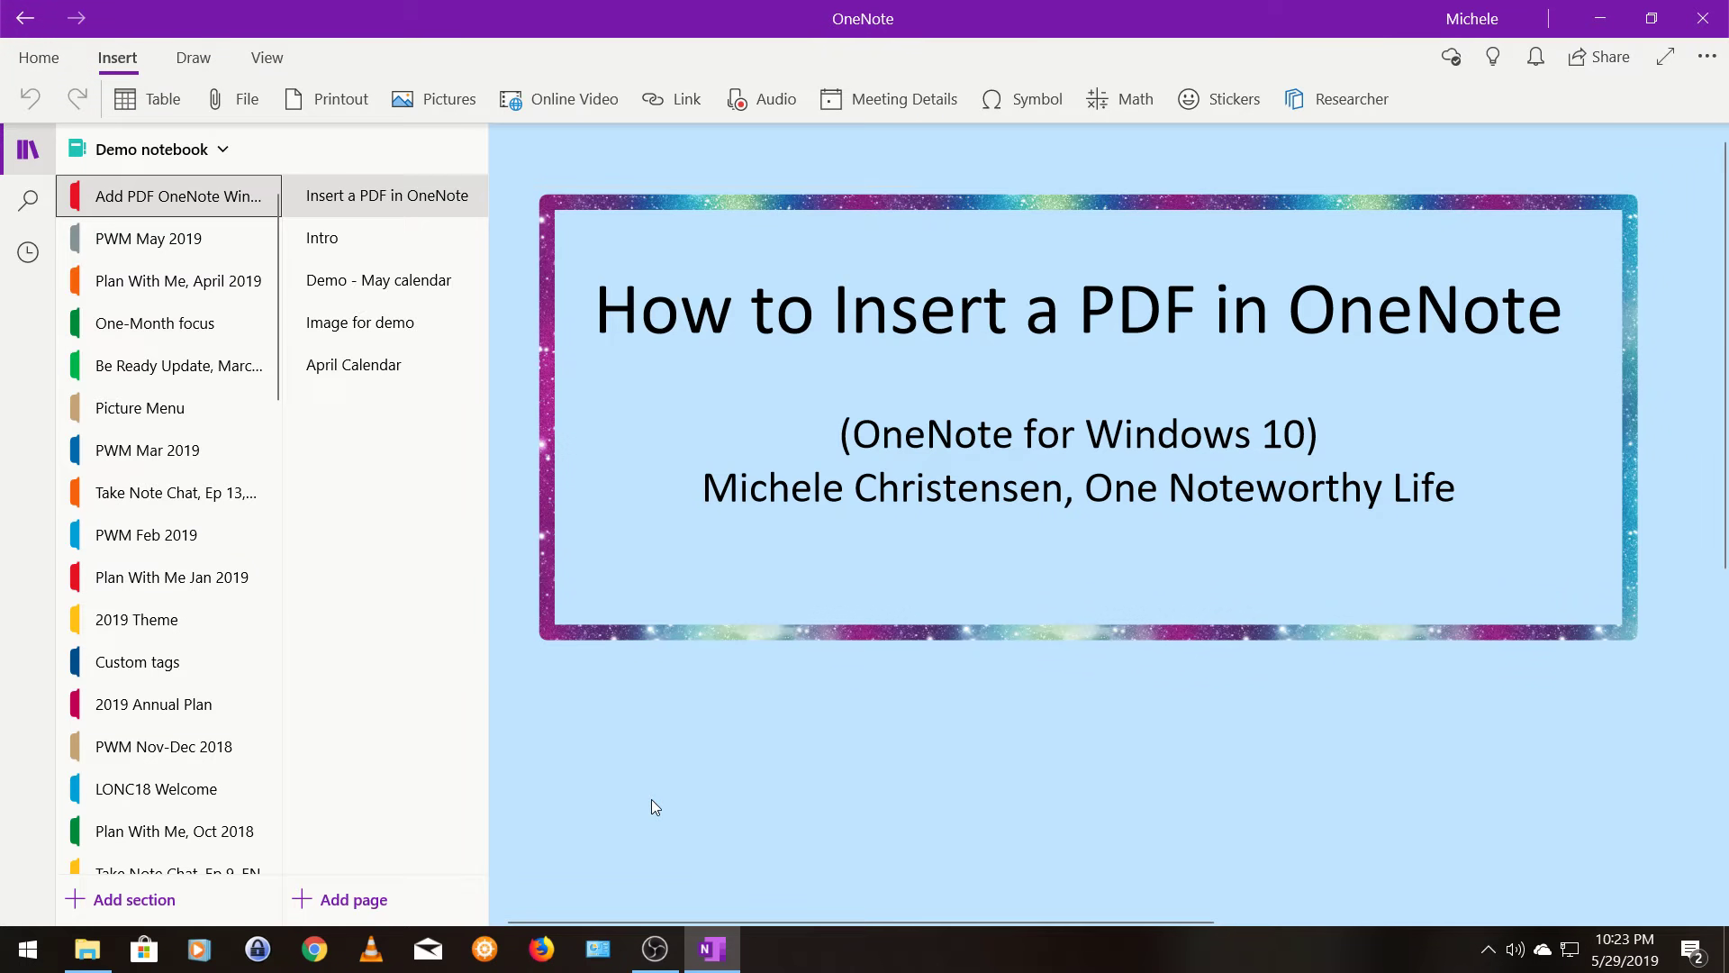
View the Intro page, then switch to the empty Demo - May calendar page
left_click(450, 228)
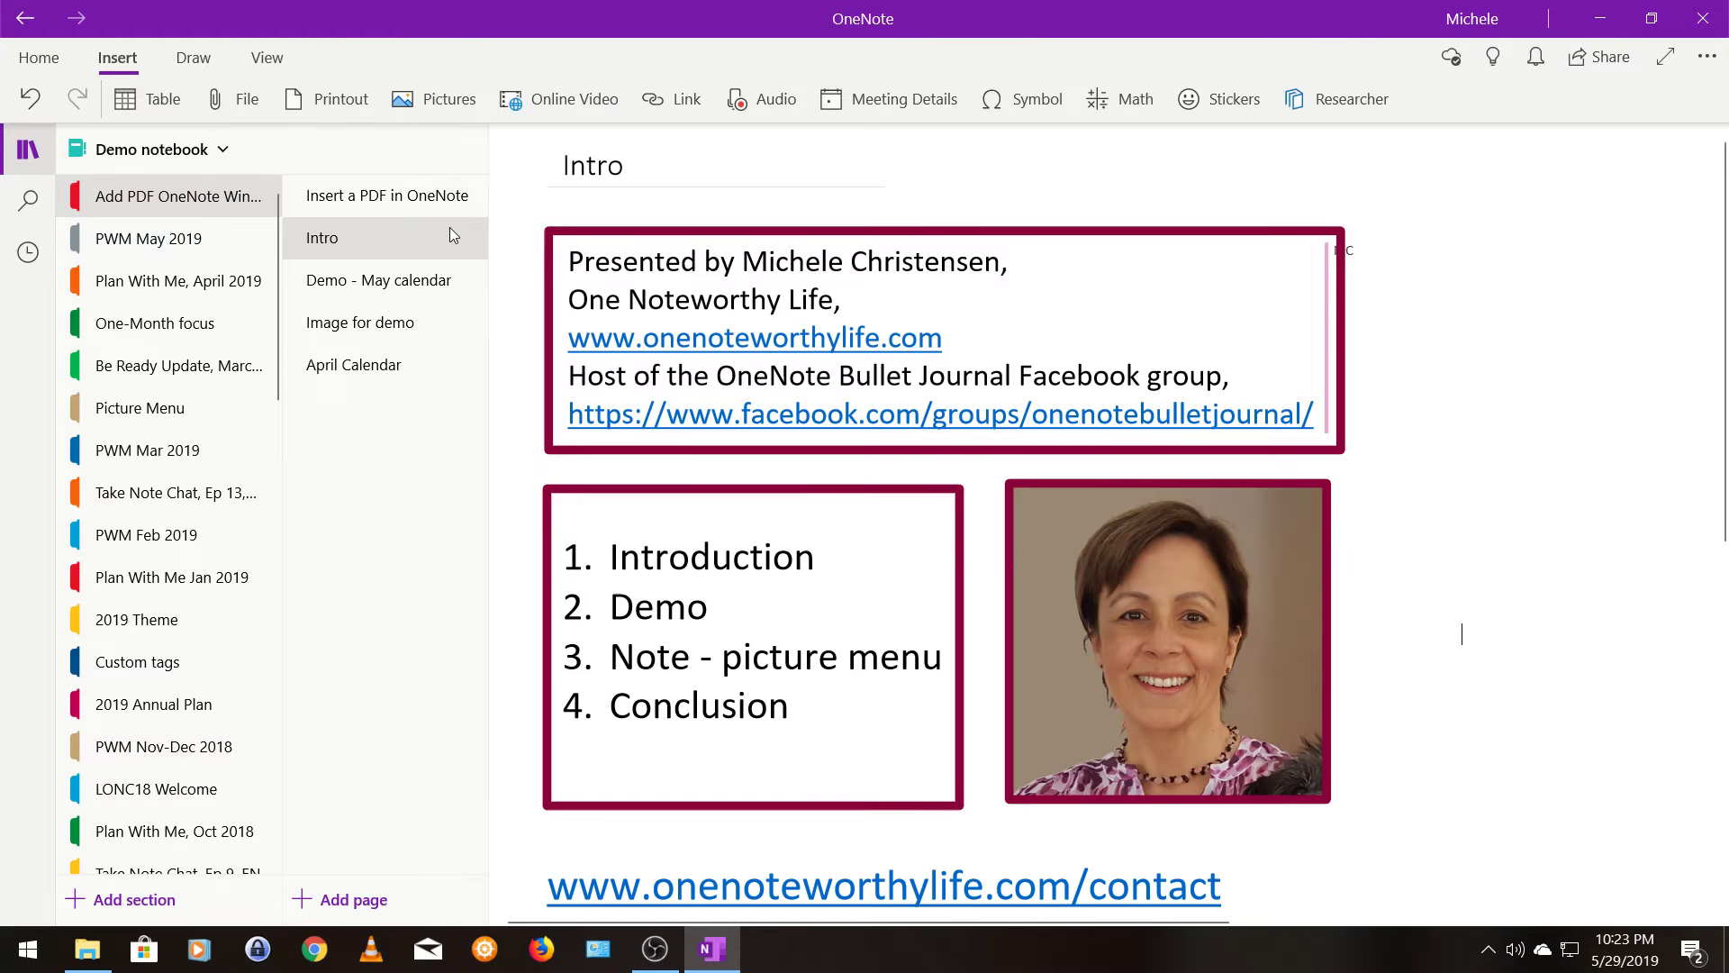
left_click(397, 286)
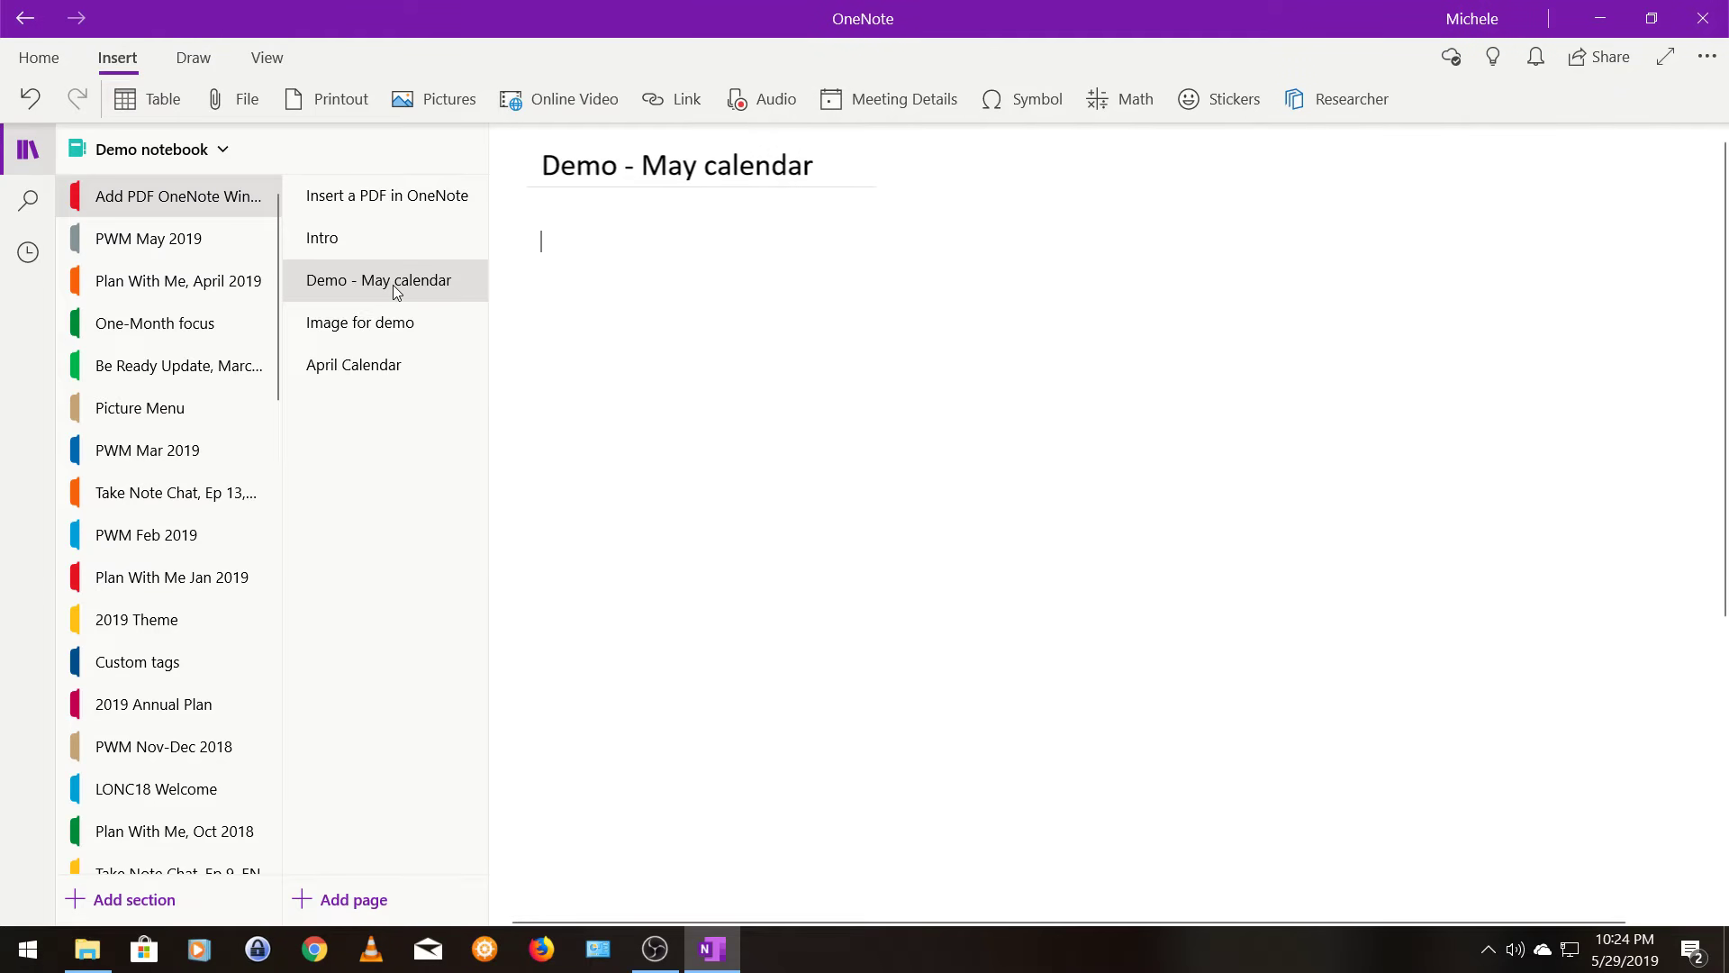
Insert onenoteworthylife-2019may.pdf onto the page as a printout
left_click(45, 65)
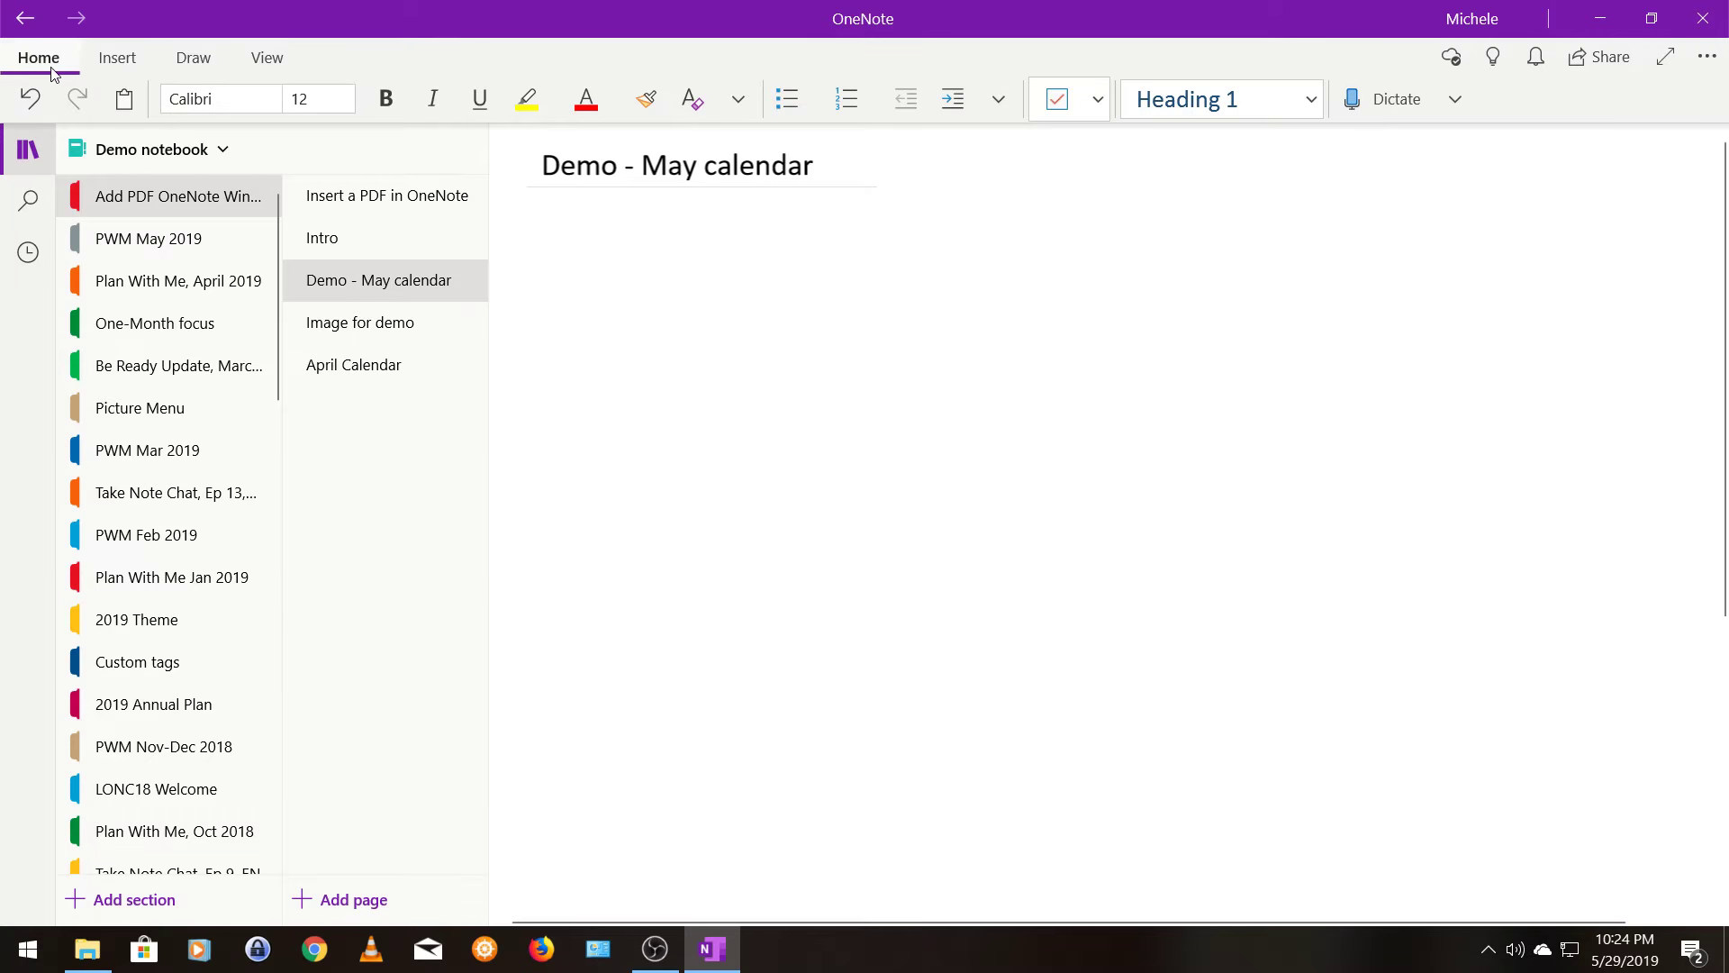
left_click(111, 62)
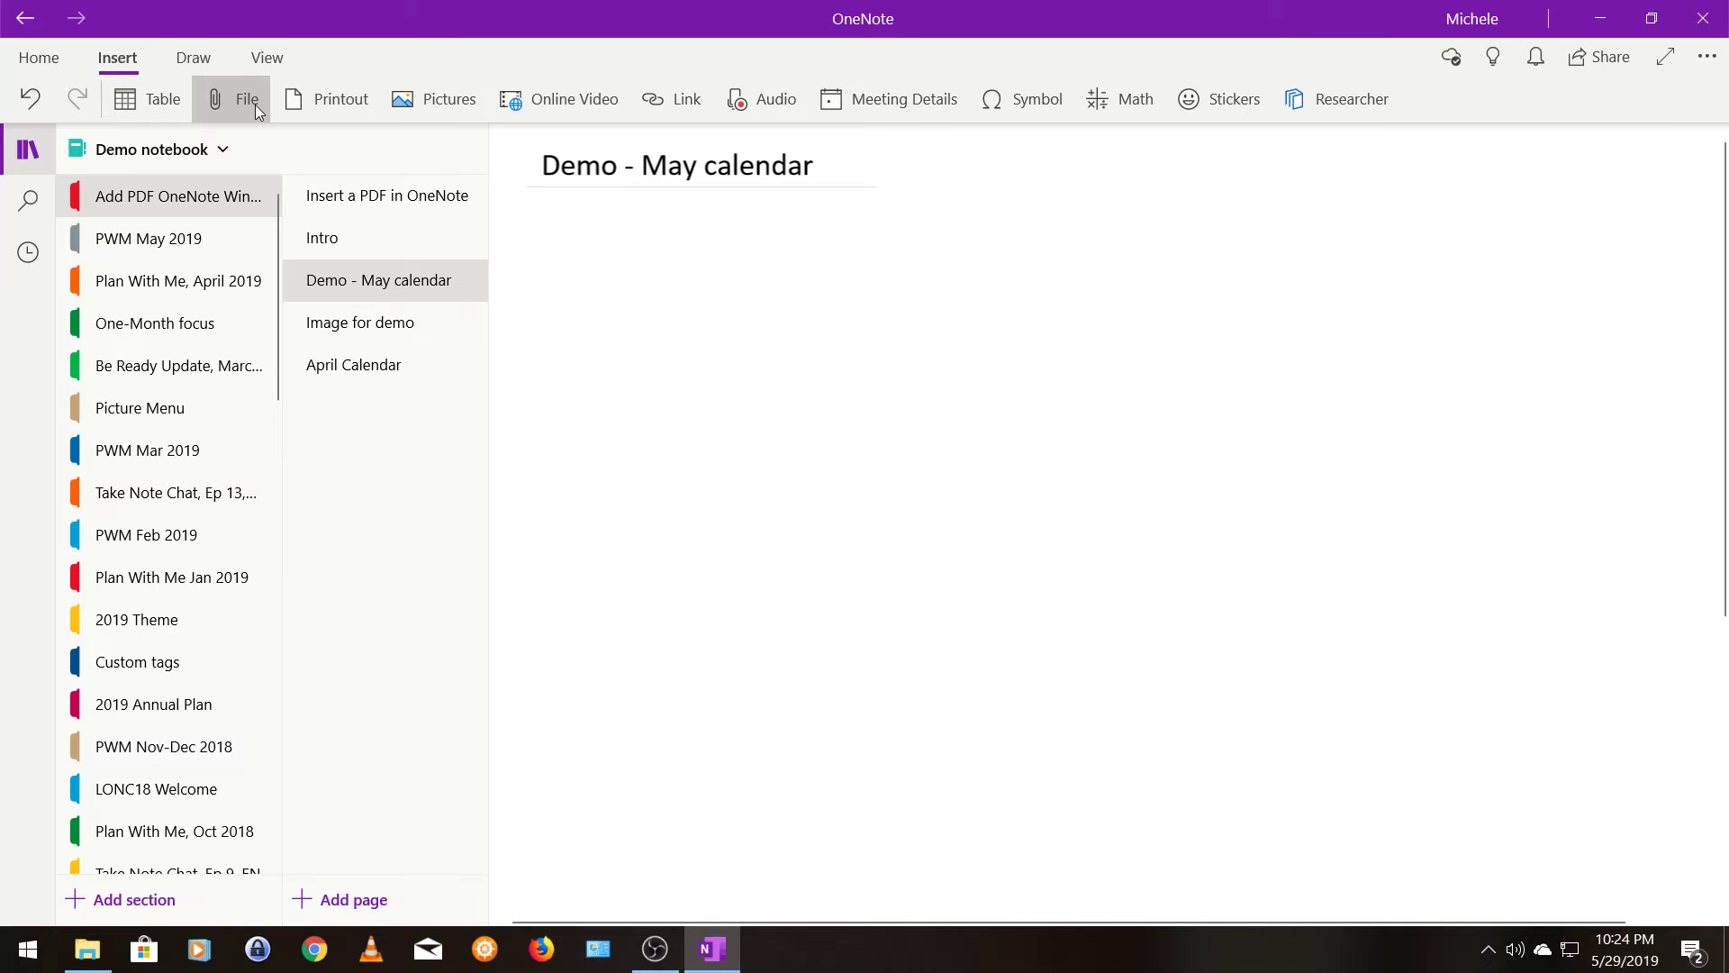
left_click(305, 105)
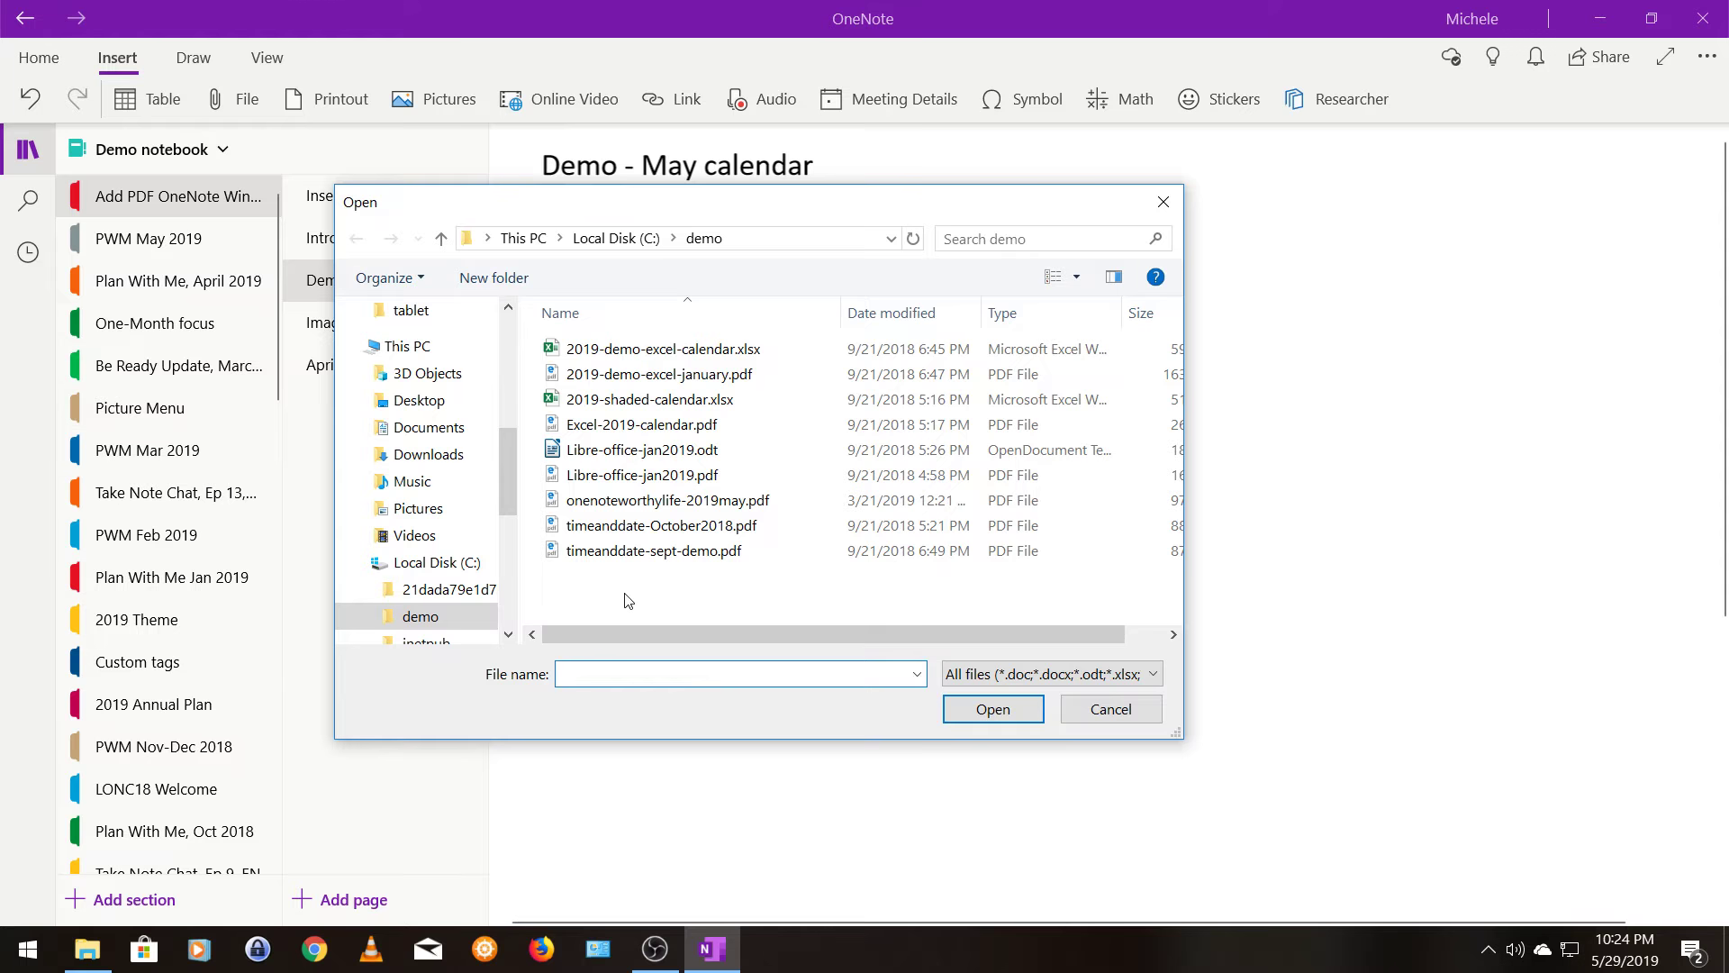
left_click(650, 501)
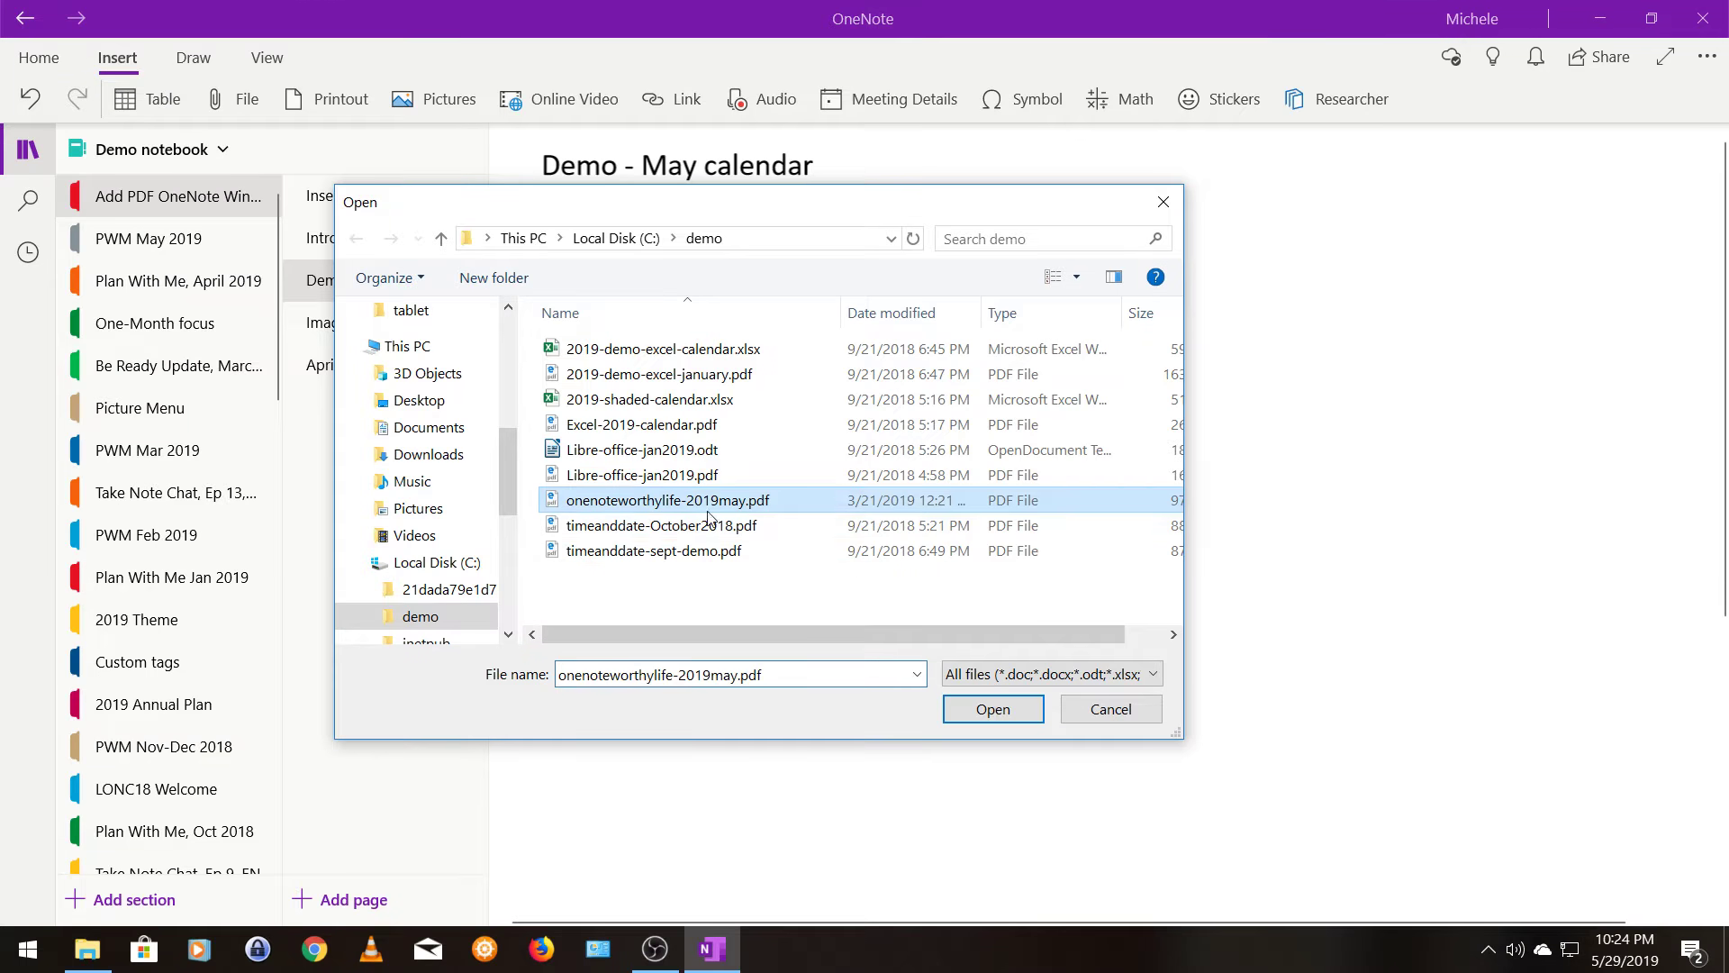
left_click(984, 710)
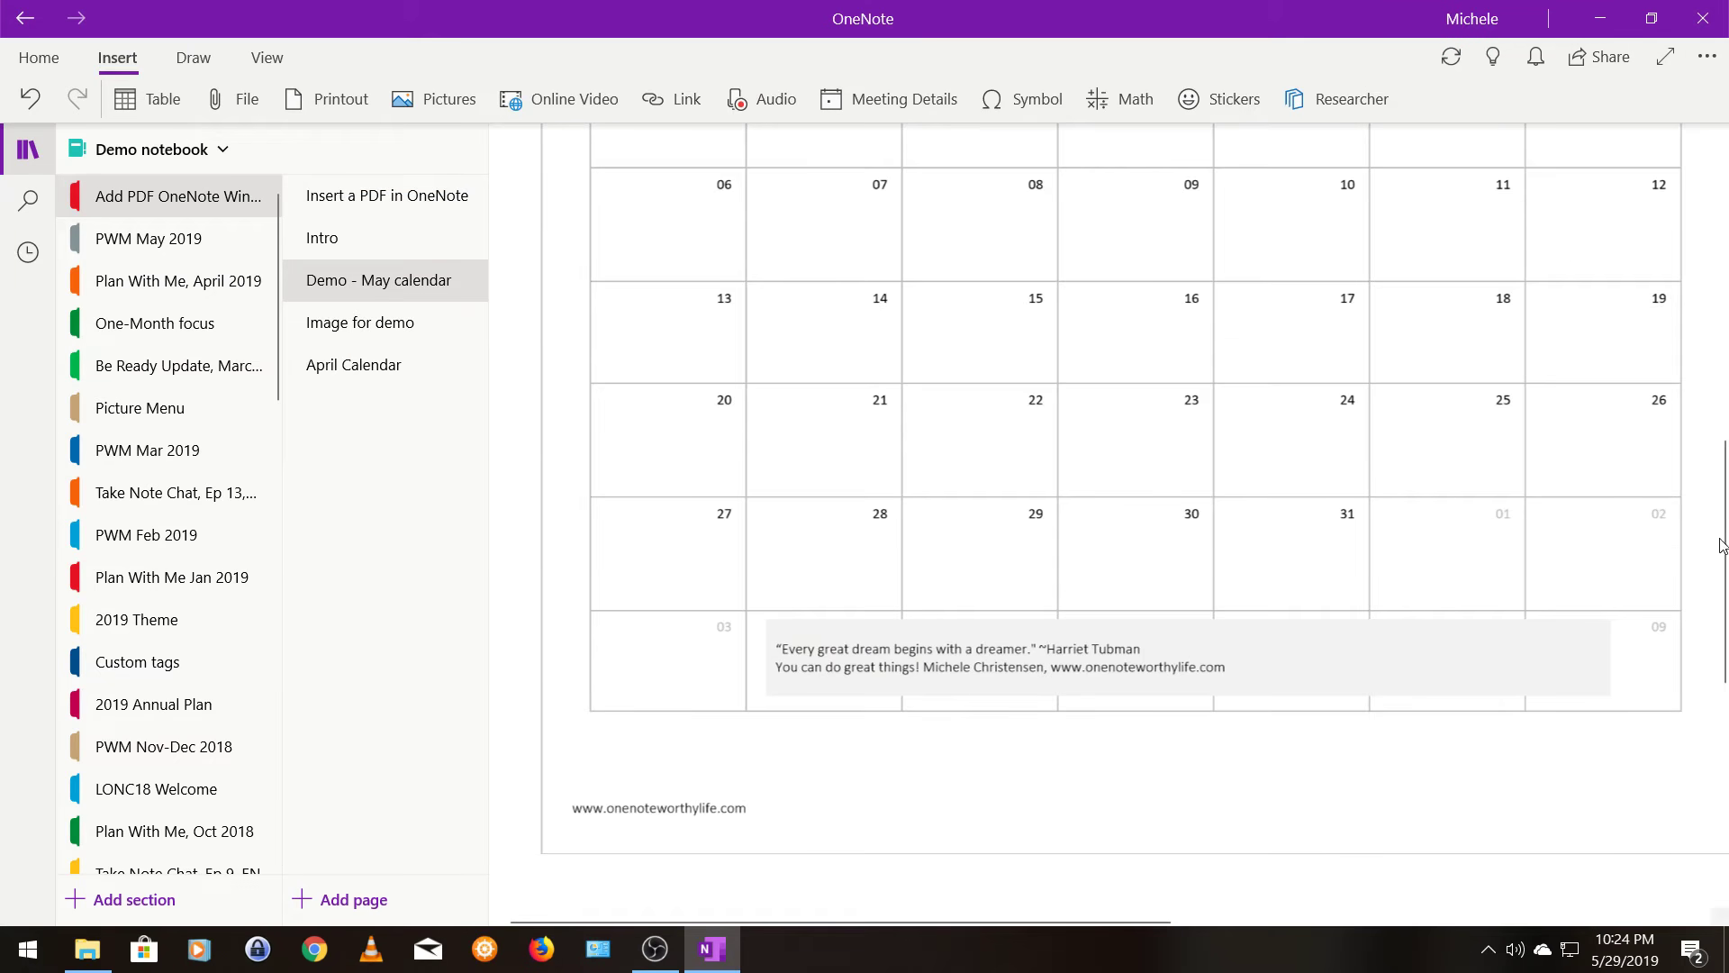
Scroll up and down the page to review the rendered May 2019 calendar printout
left_click_drag(1721, 545, 1727, 311)
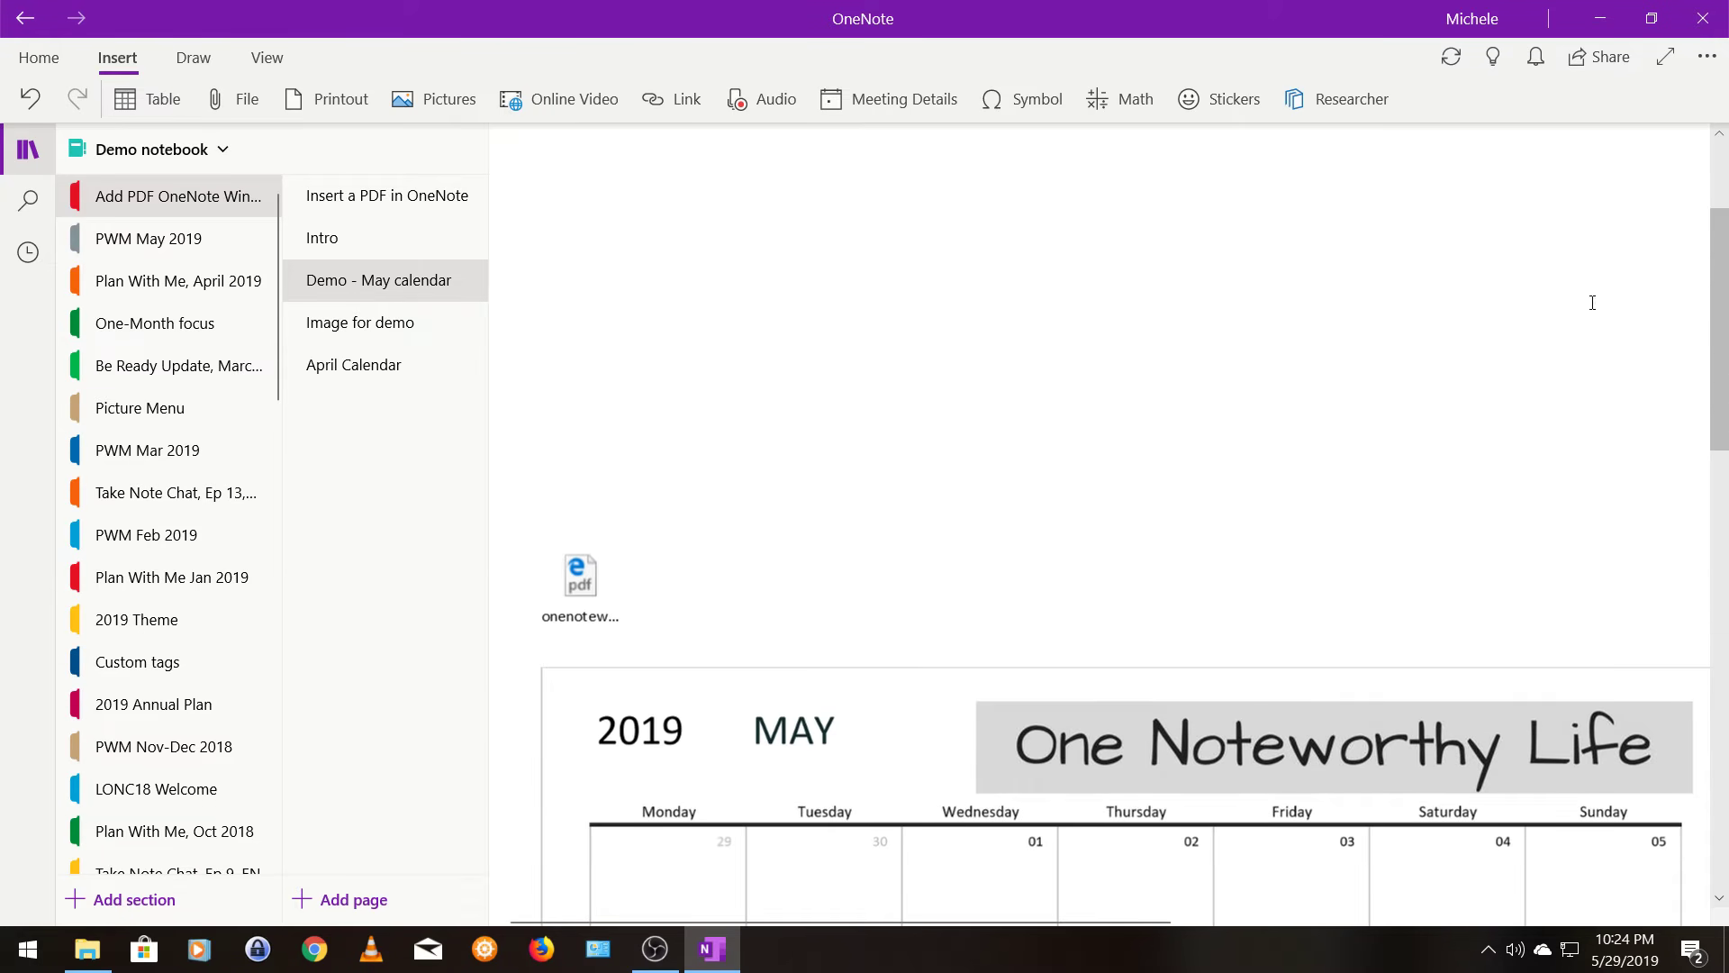
scroll(1592, 303, "up", 2)
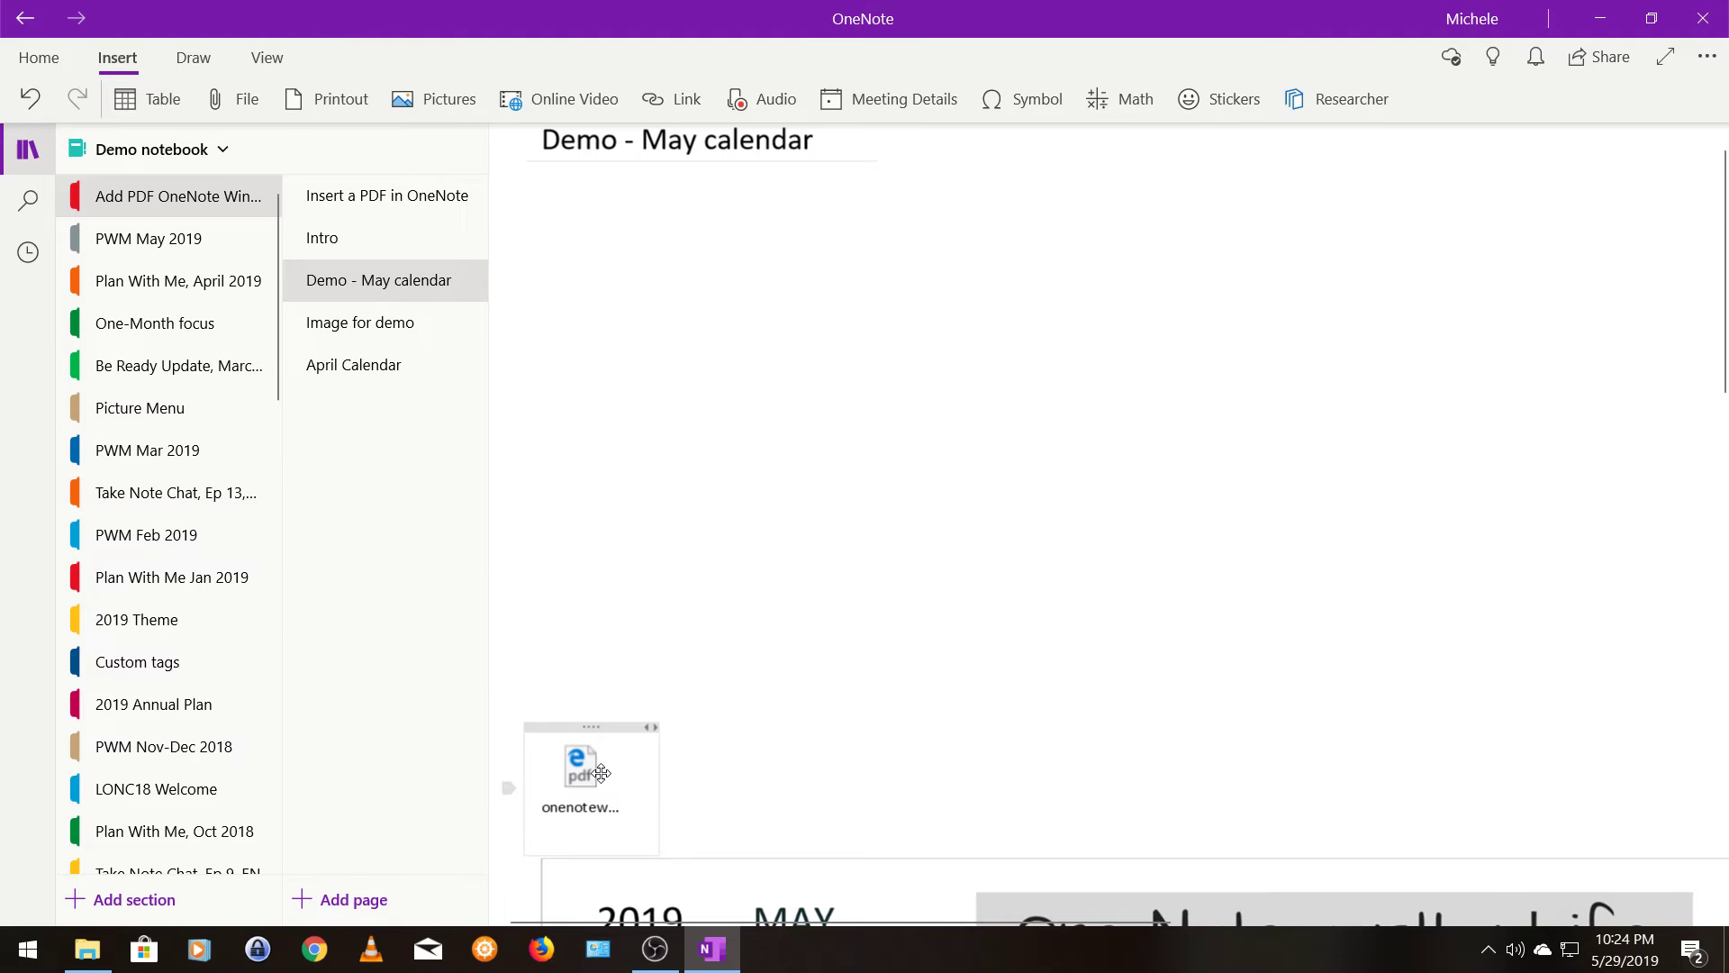
scroll(1722, 348, "down", 2)
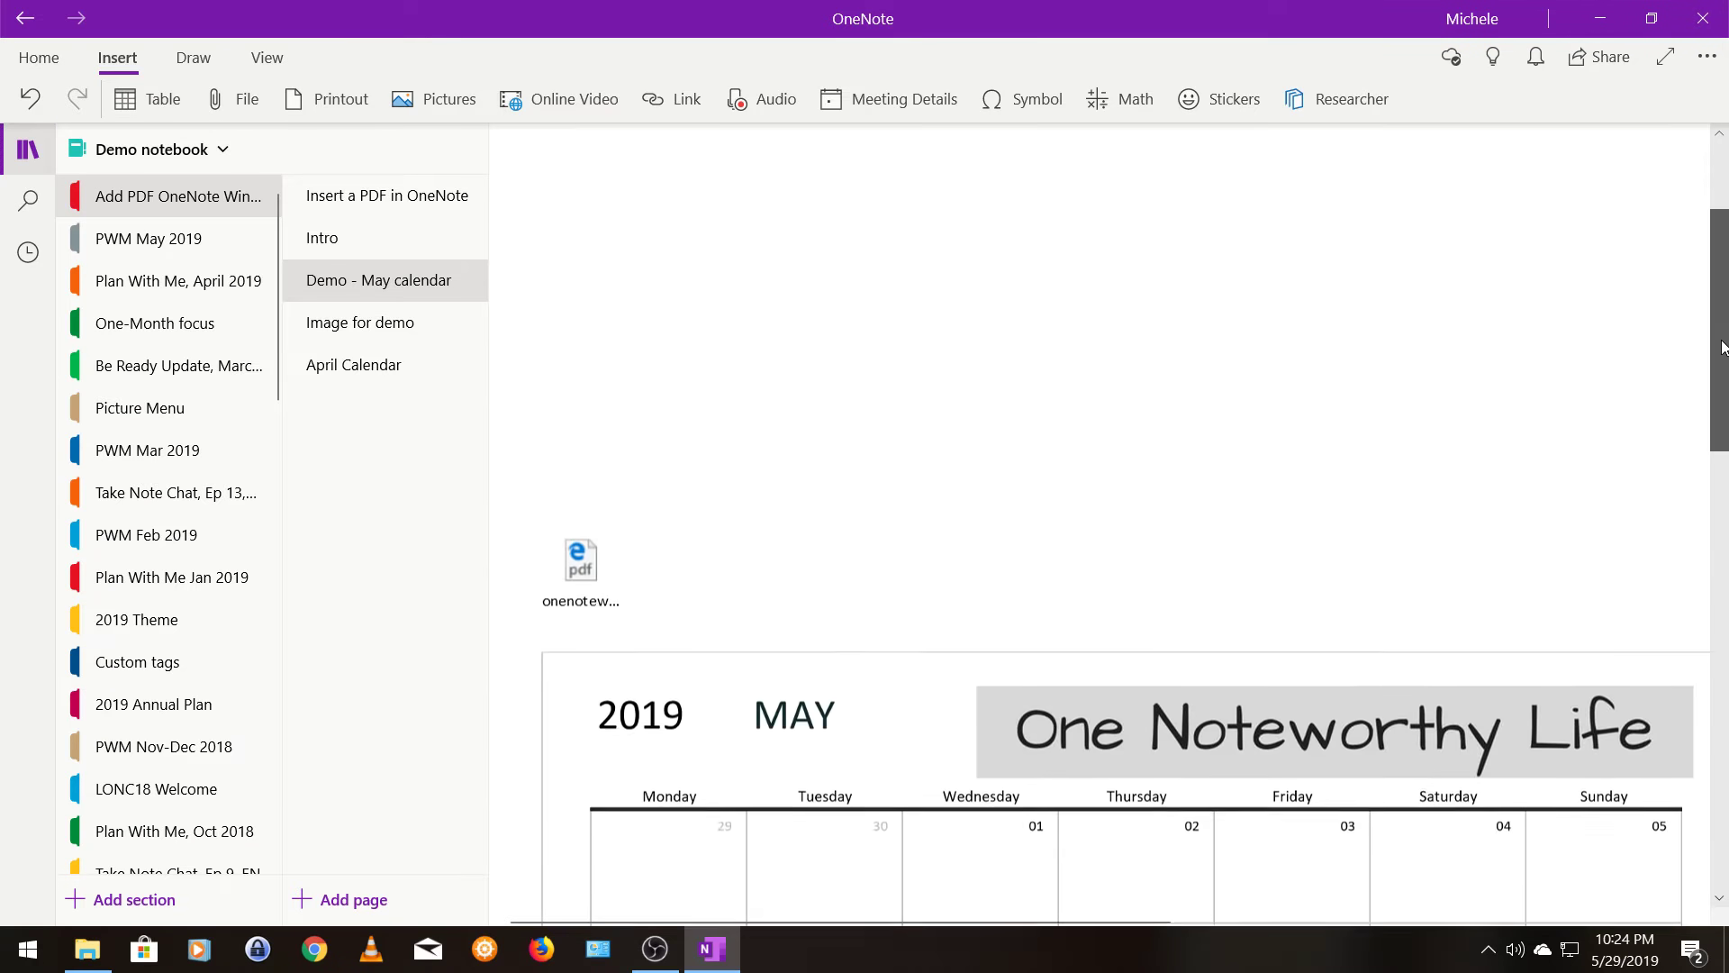
left_click_drag(1722, 347, 1723, 428)
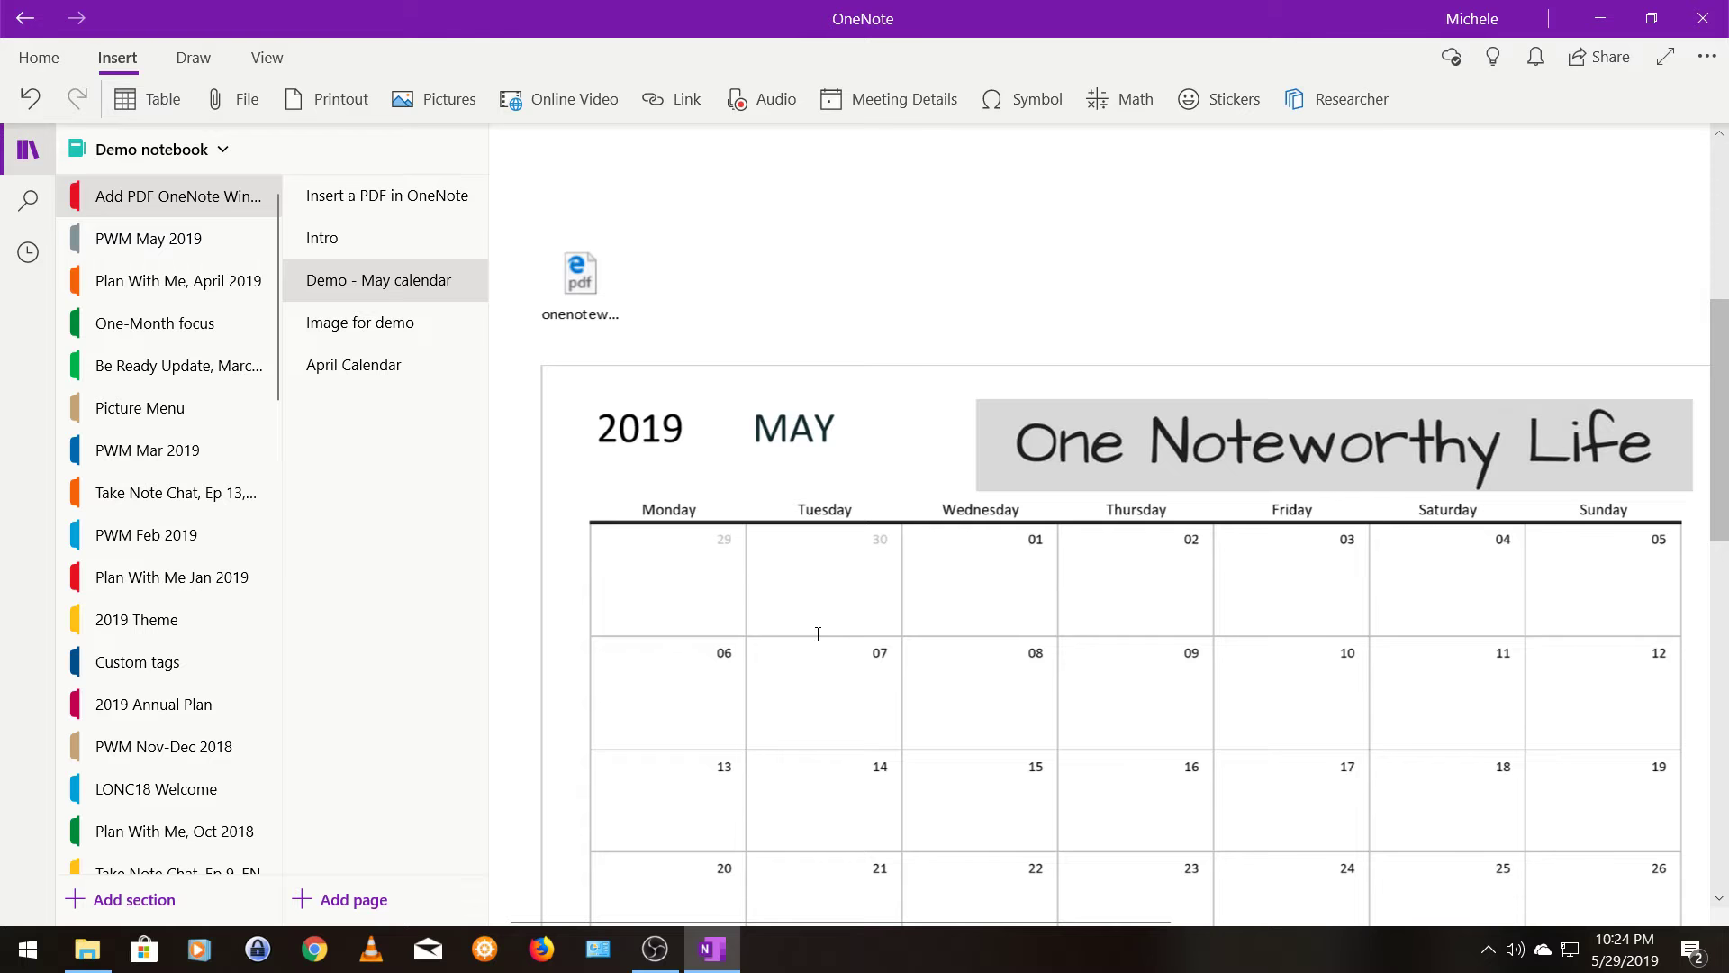
scroll(892, 428, "up", 2)
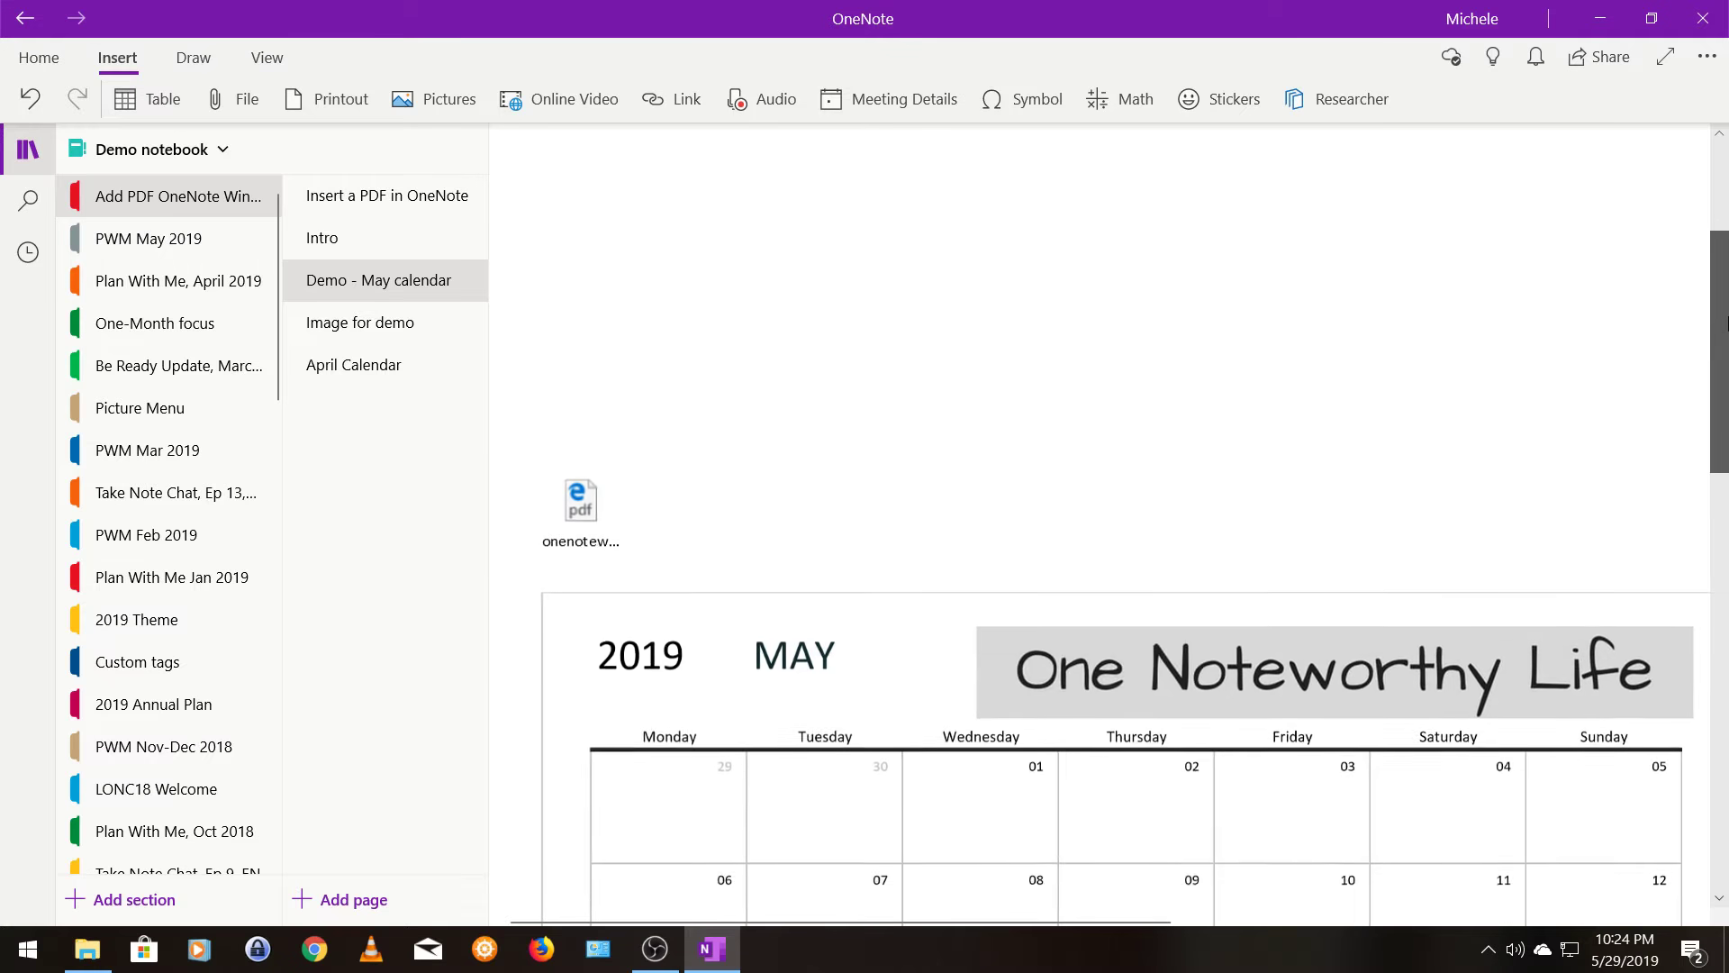
scroll(892, 428, "up", 2)
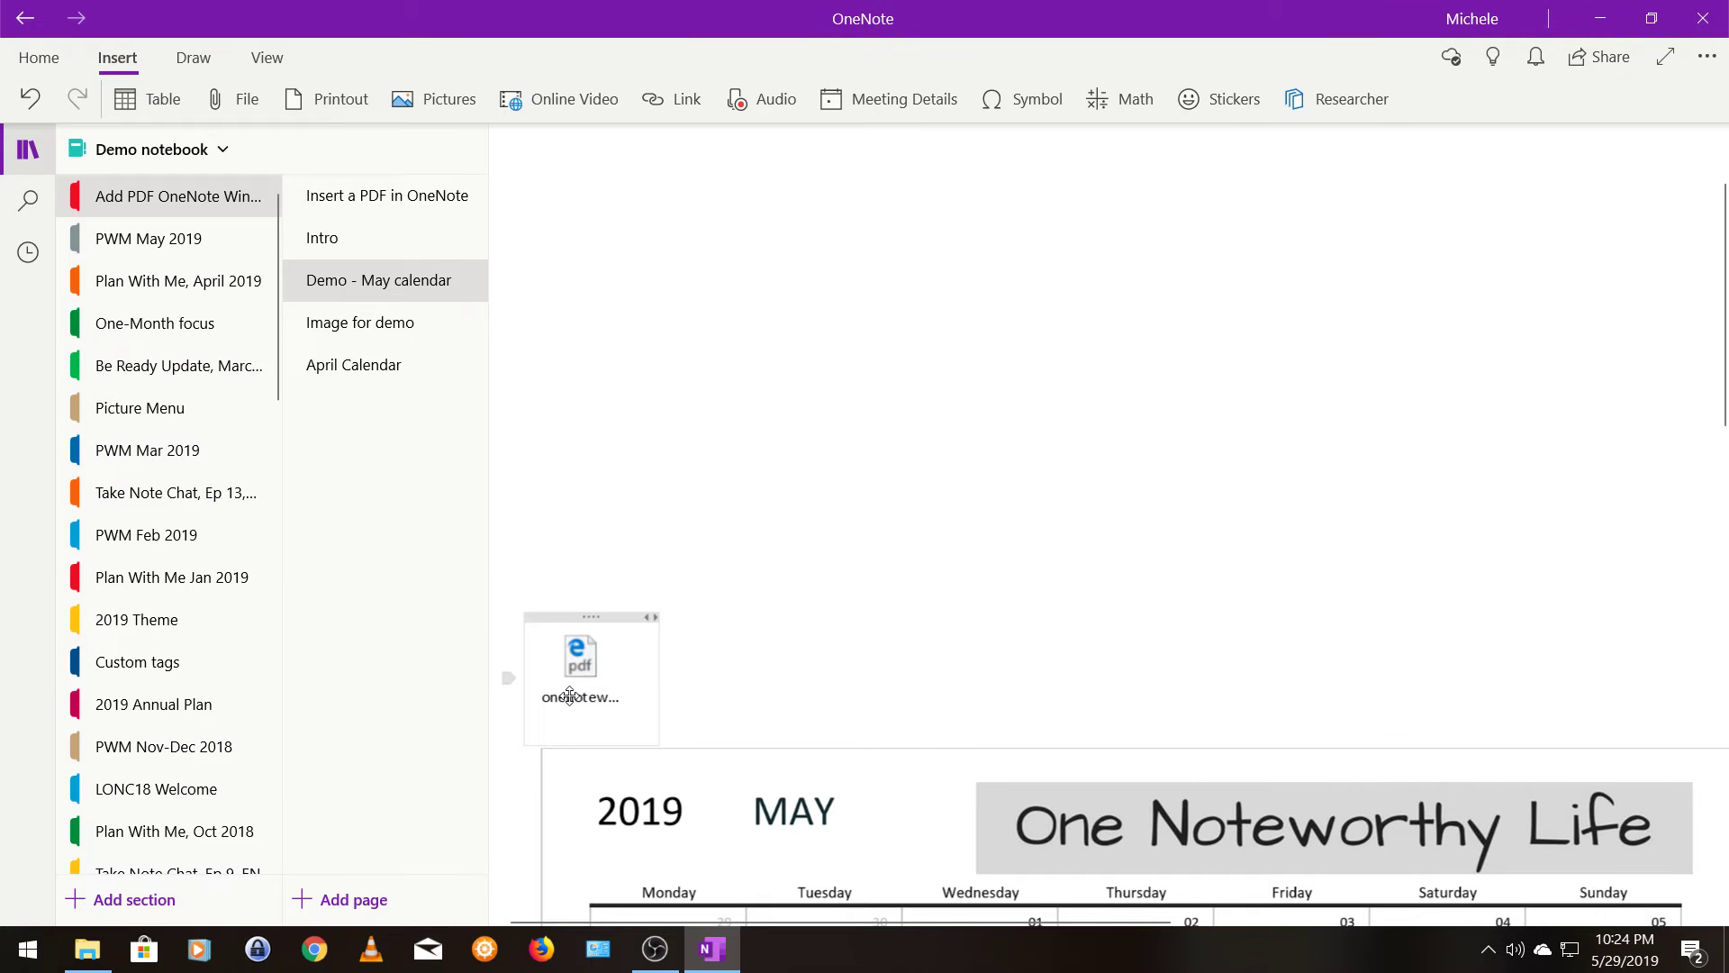
Delete the PDF file attachment icon from the page
right_click(585, 621)
left_click(620, 756)
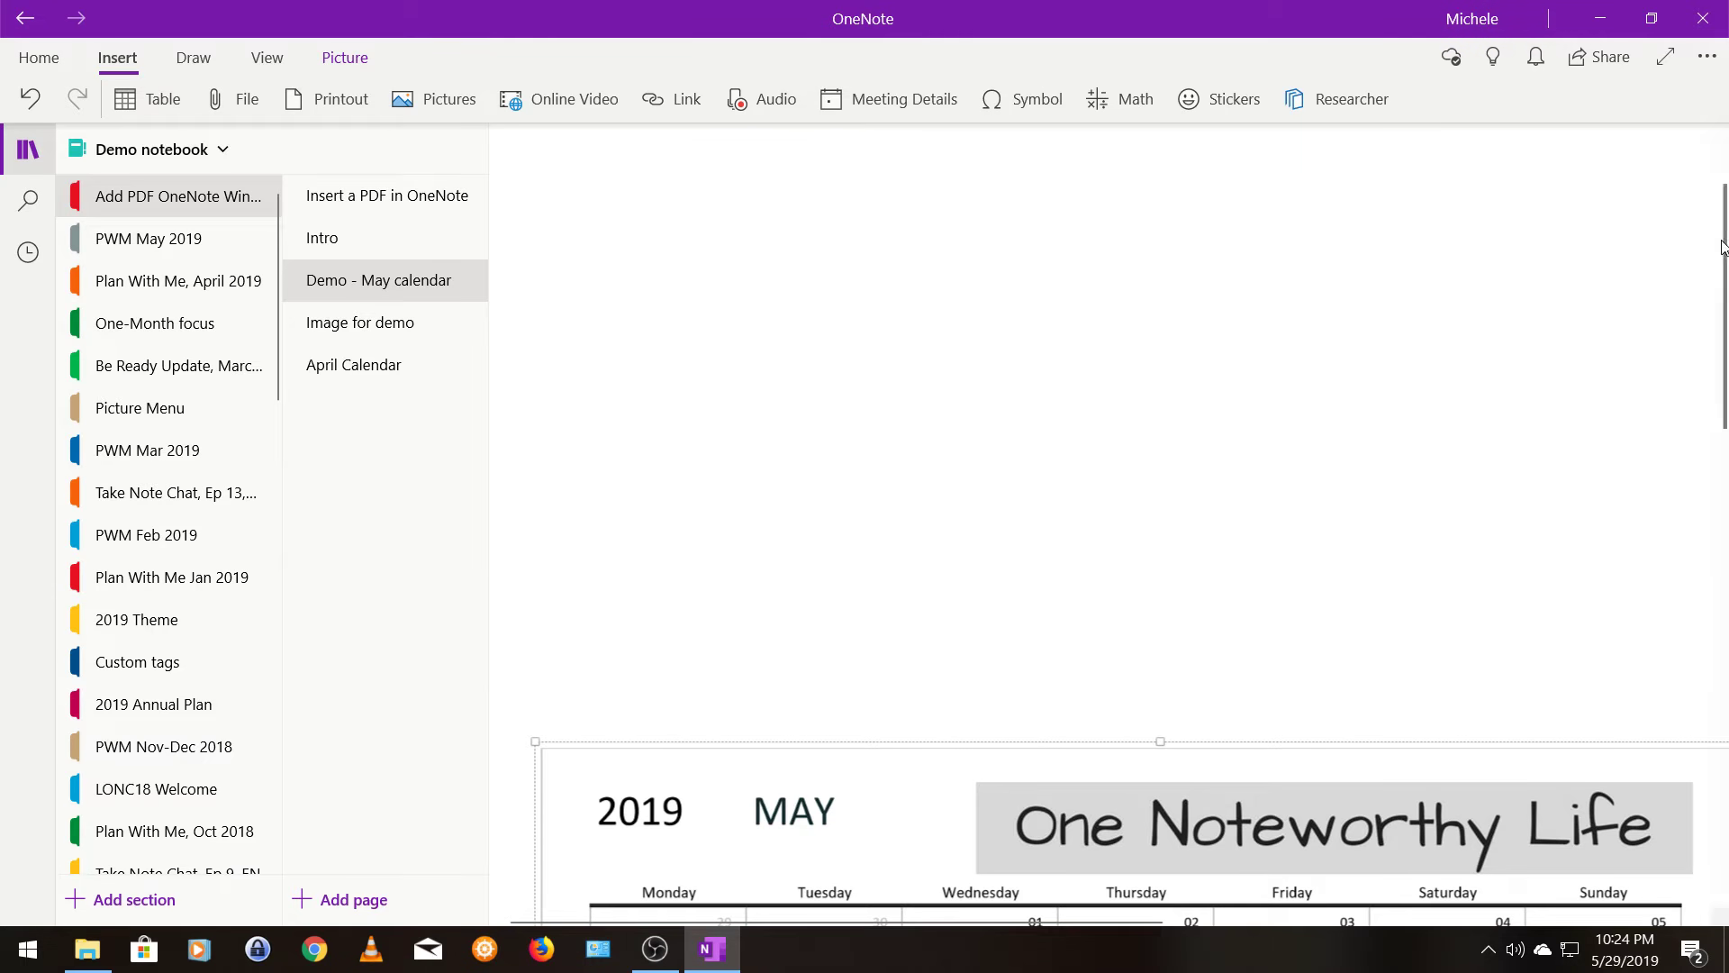
scroll(1723, 253, "up", 1)
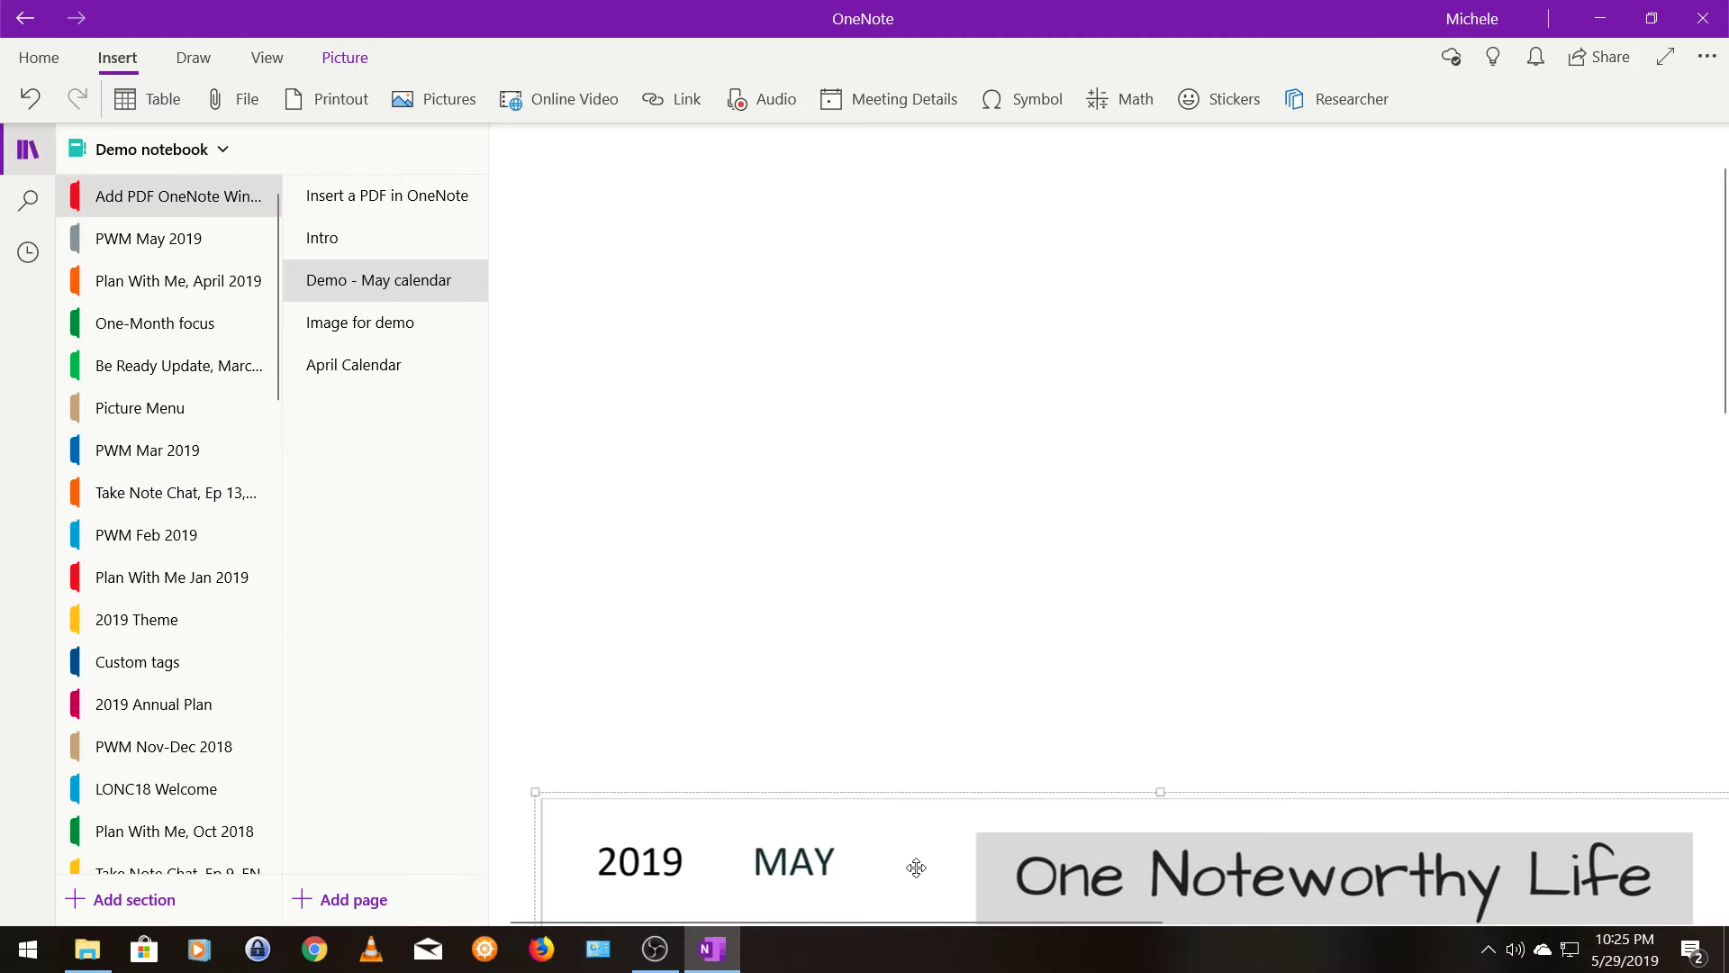
scroll(916, 868, "down", 10)
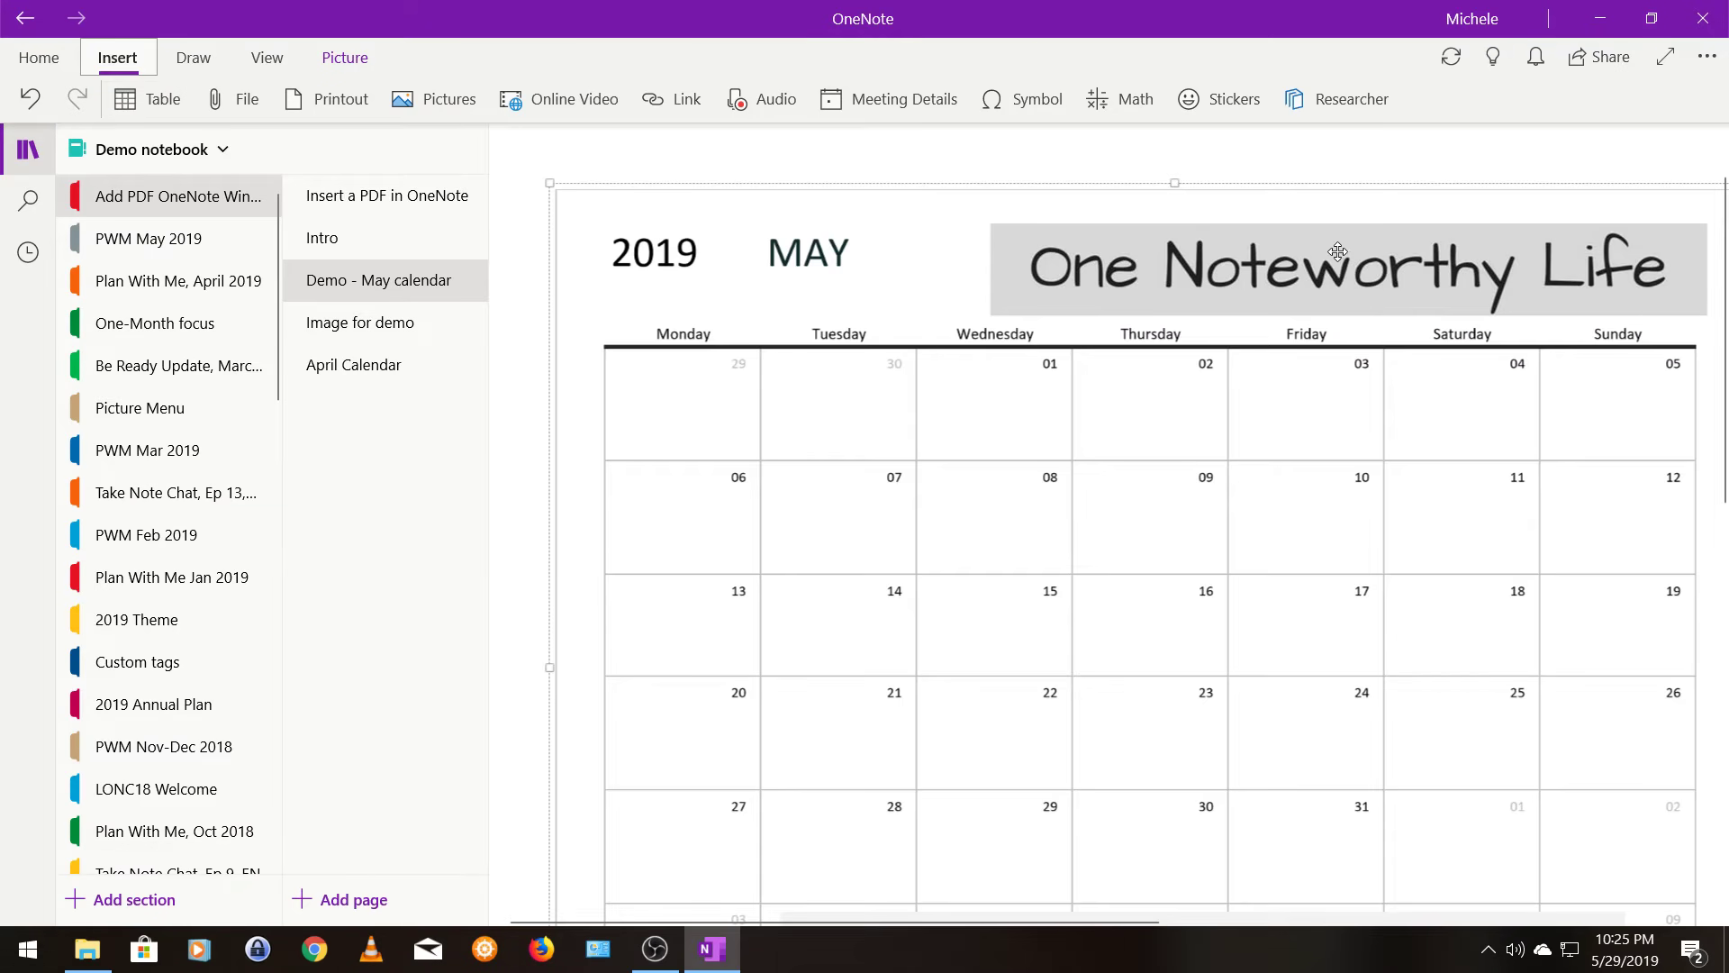
Move the calendar printout up directly beneath the page title
scroll(1721, 318, "up", 2)
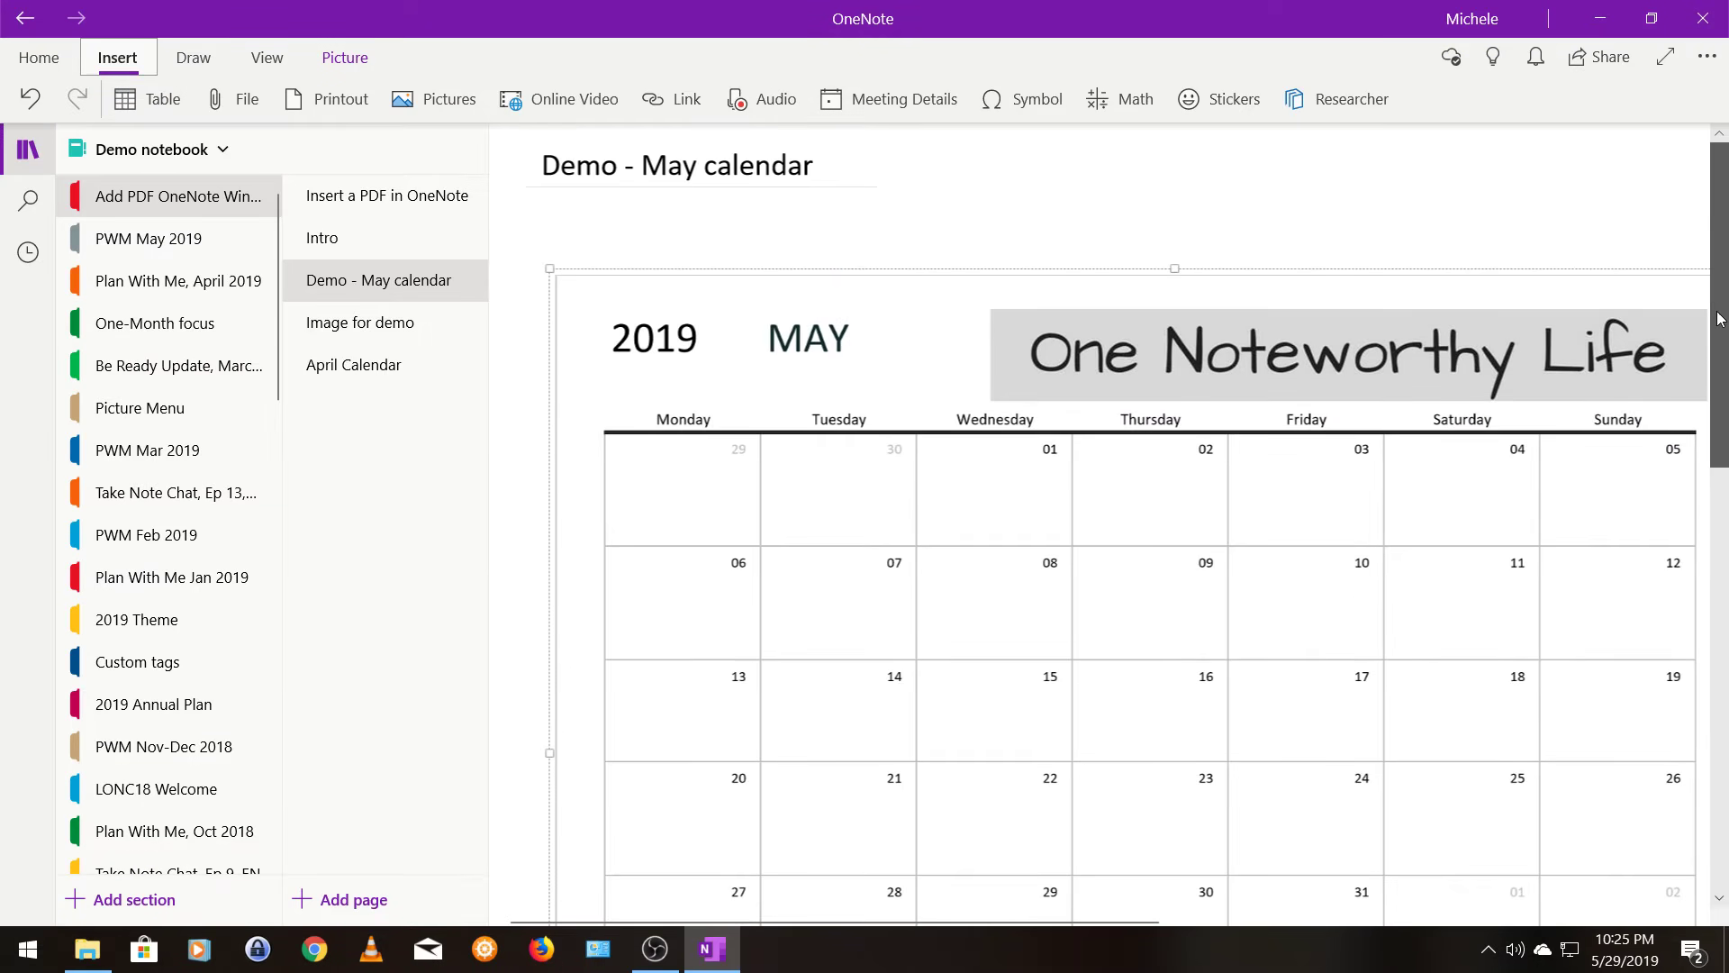
left_click_drag(943, 363, 934, 313)
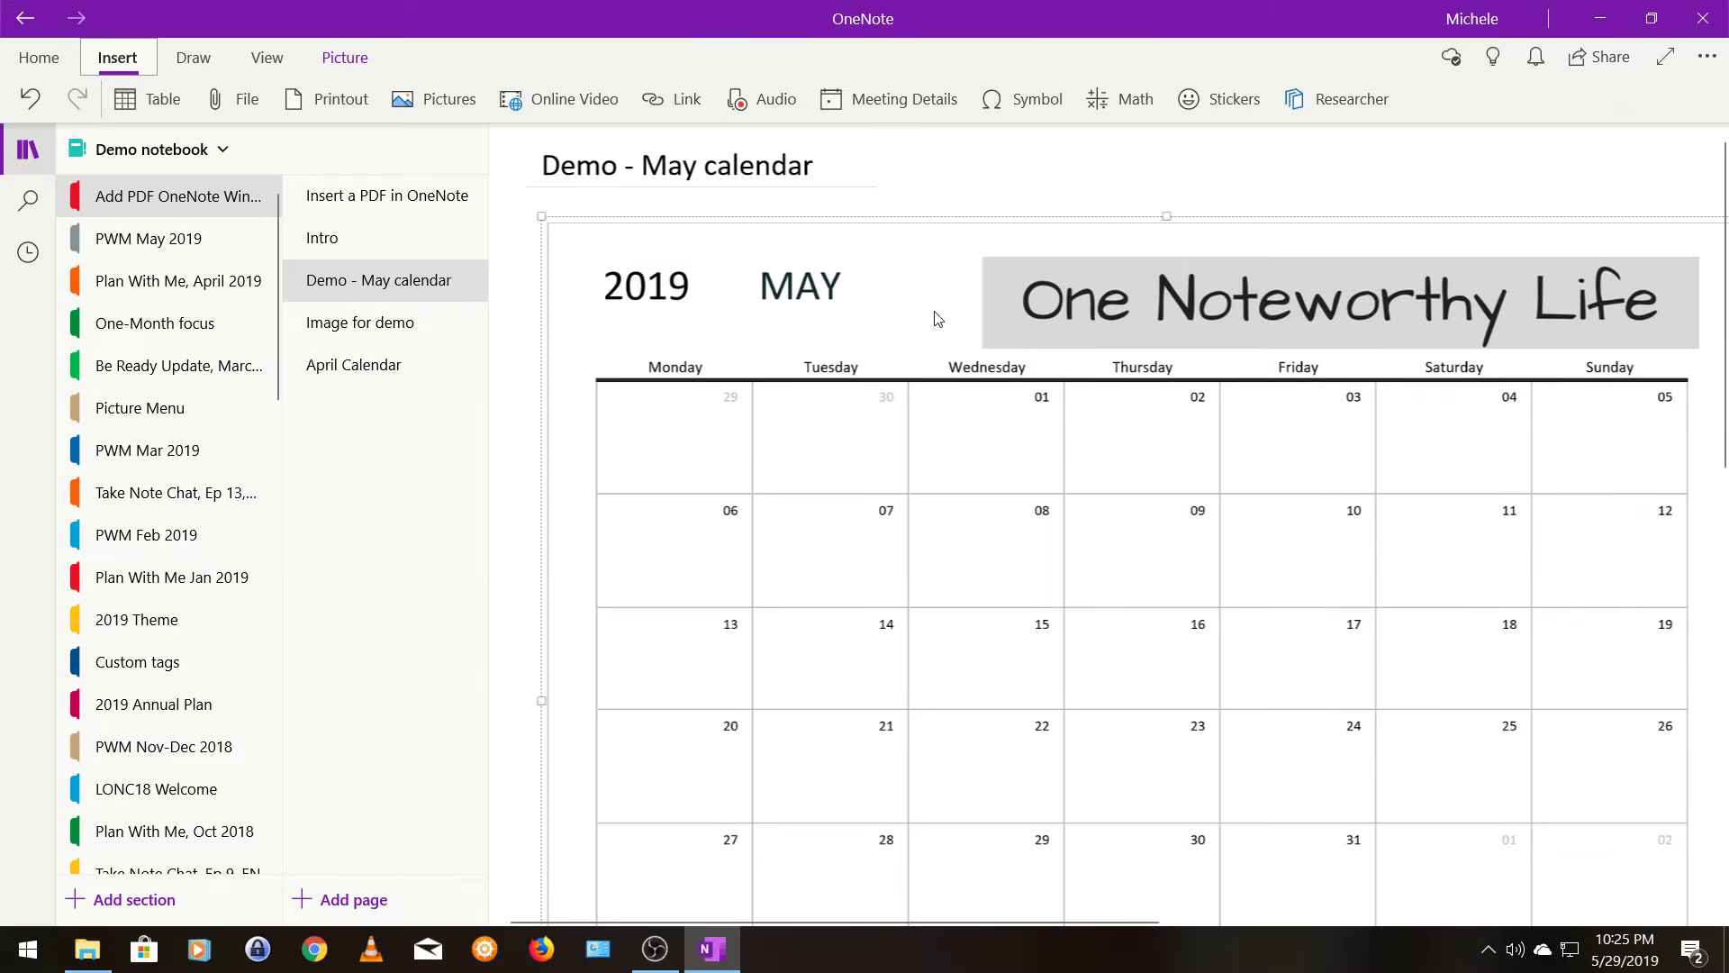
left_click(959, 153)
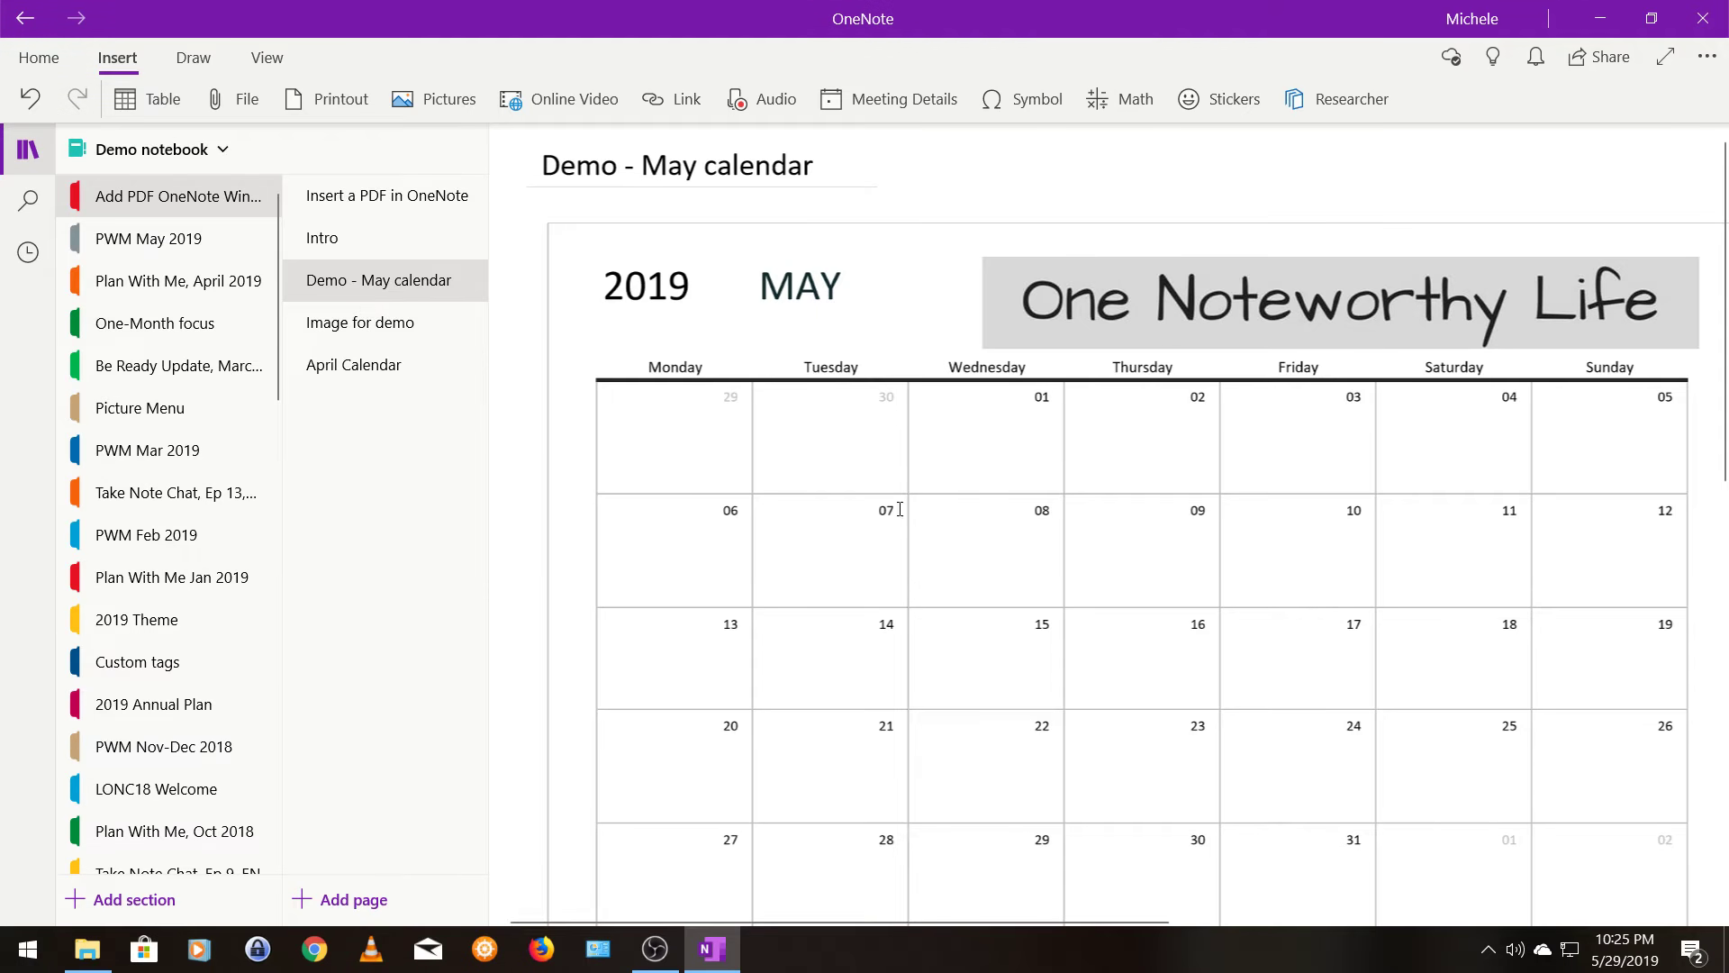
Set the May 2019 calendar printout picture as the page background
left_click(961, 328)
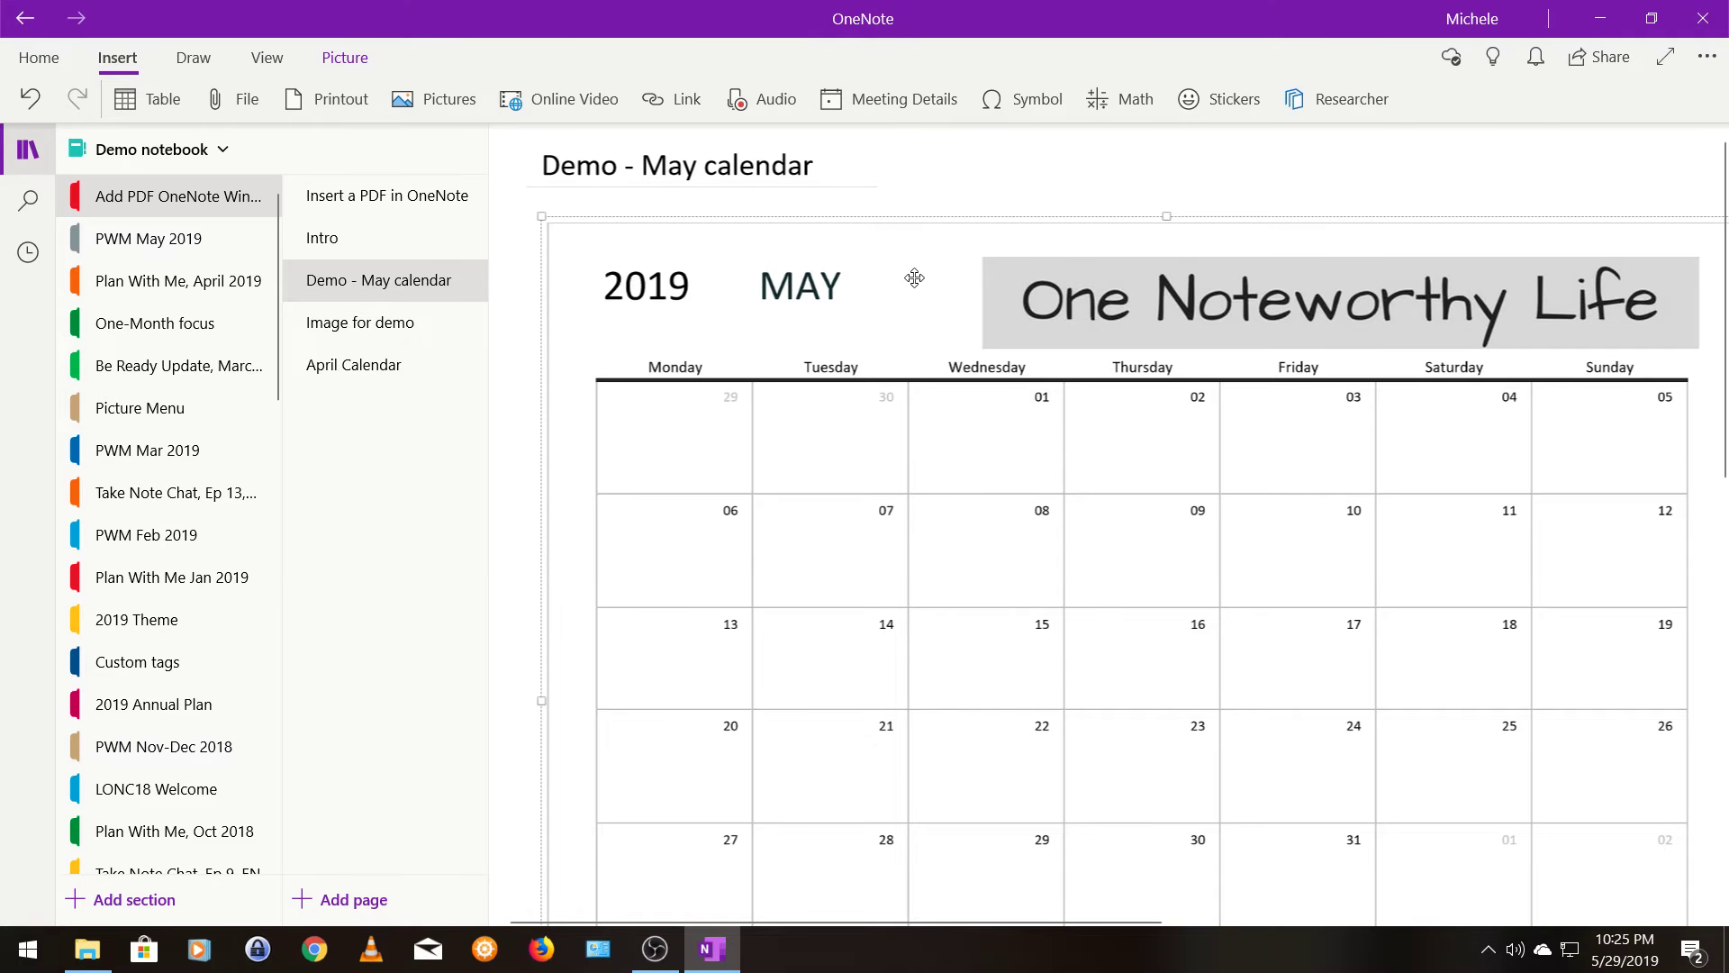
right_click(914, 277)
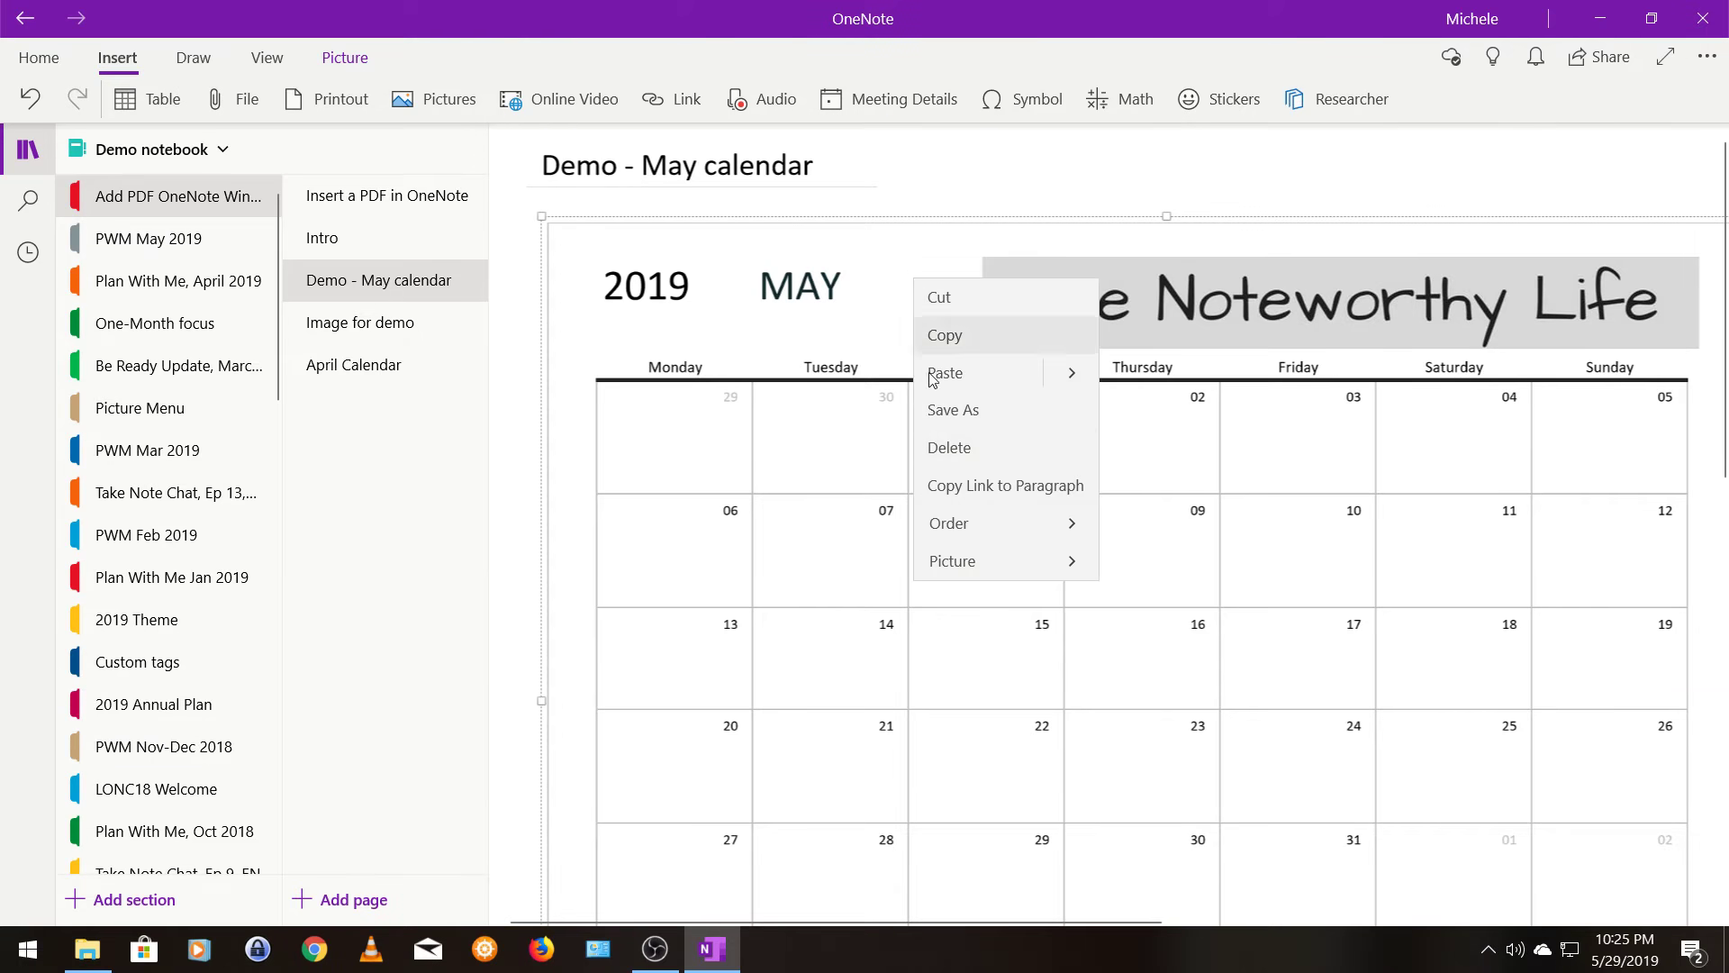
left_click(955, 562)
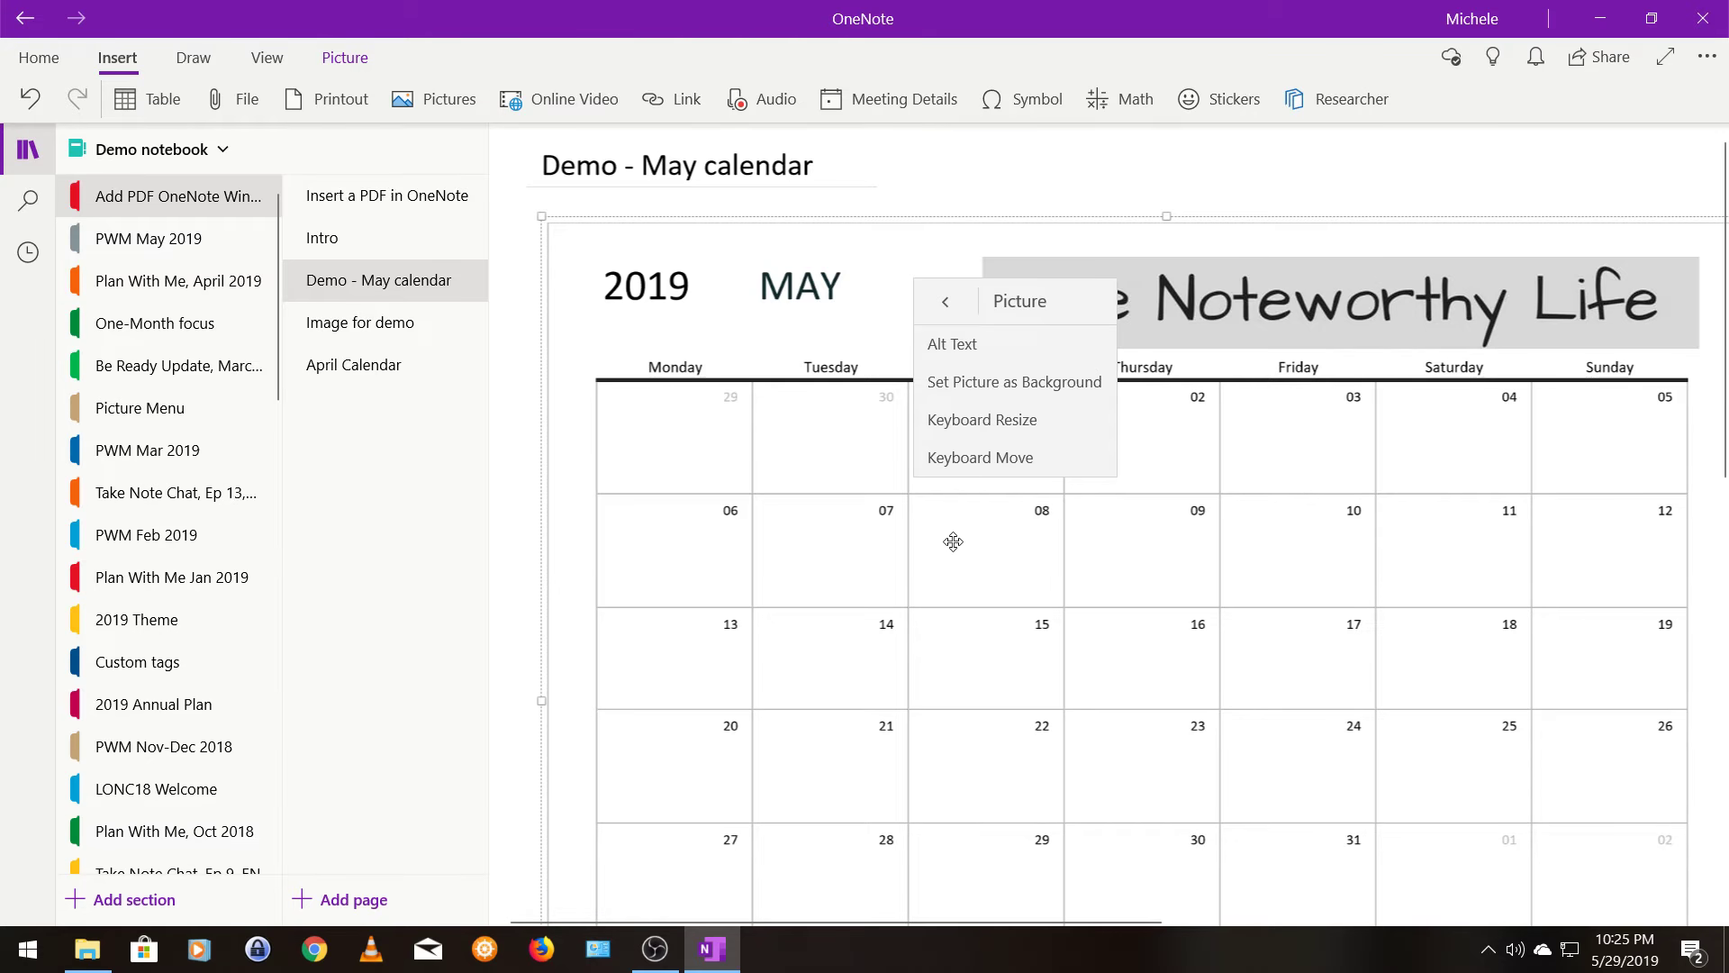
left_click(995, 378)
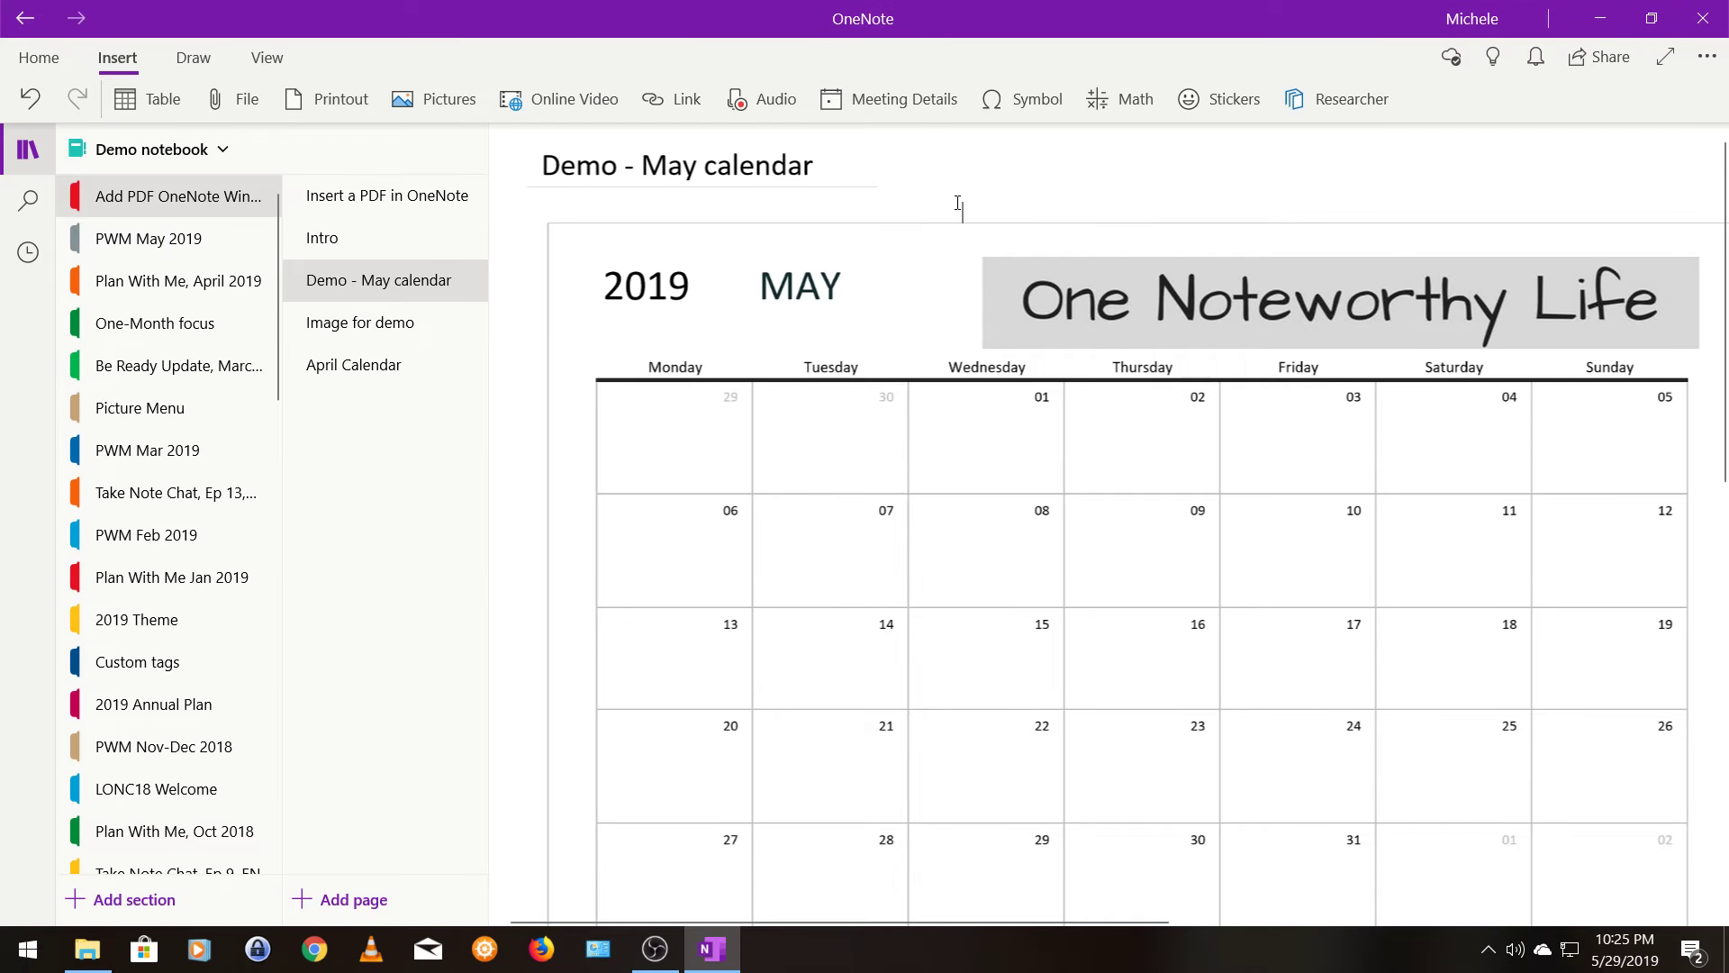
Type 'You can type here!' in red 16 pt text above the calendar
left_click(39, 57)
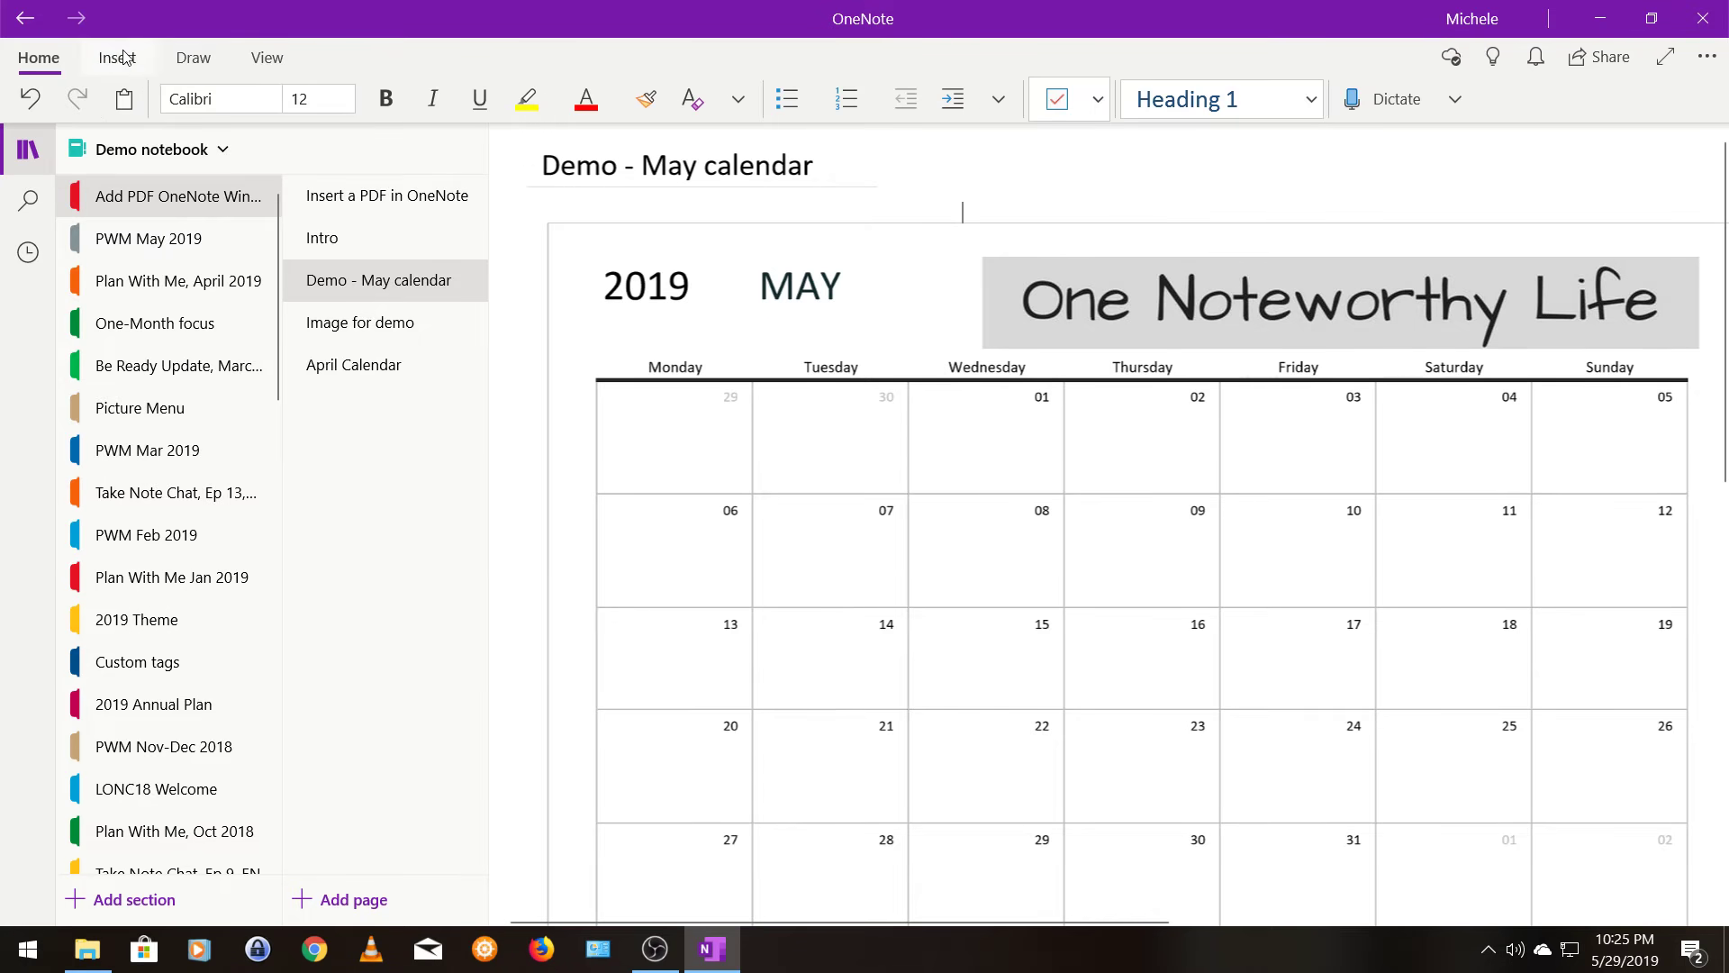
left_click(346, 99)
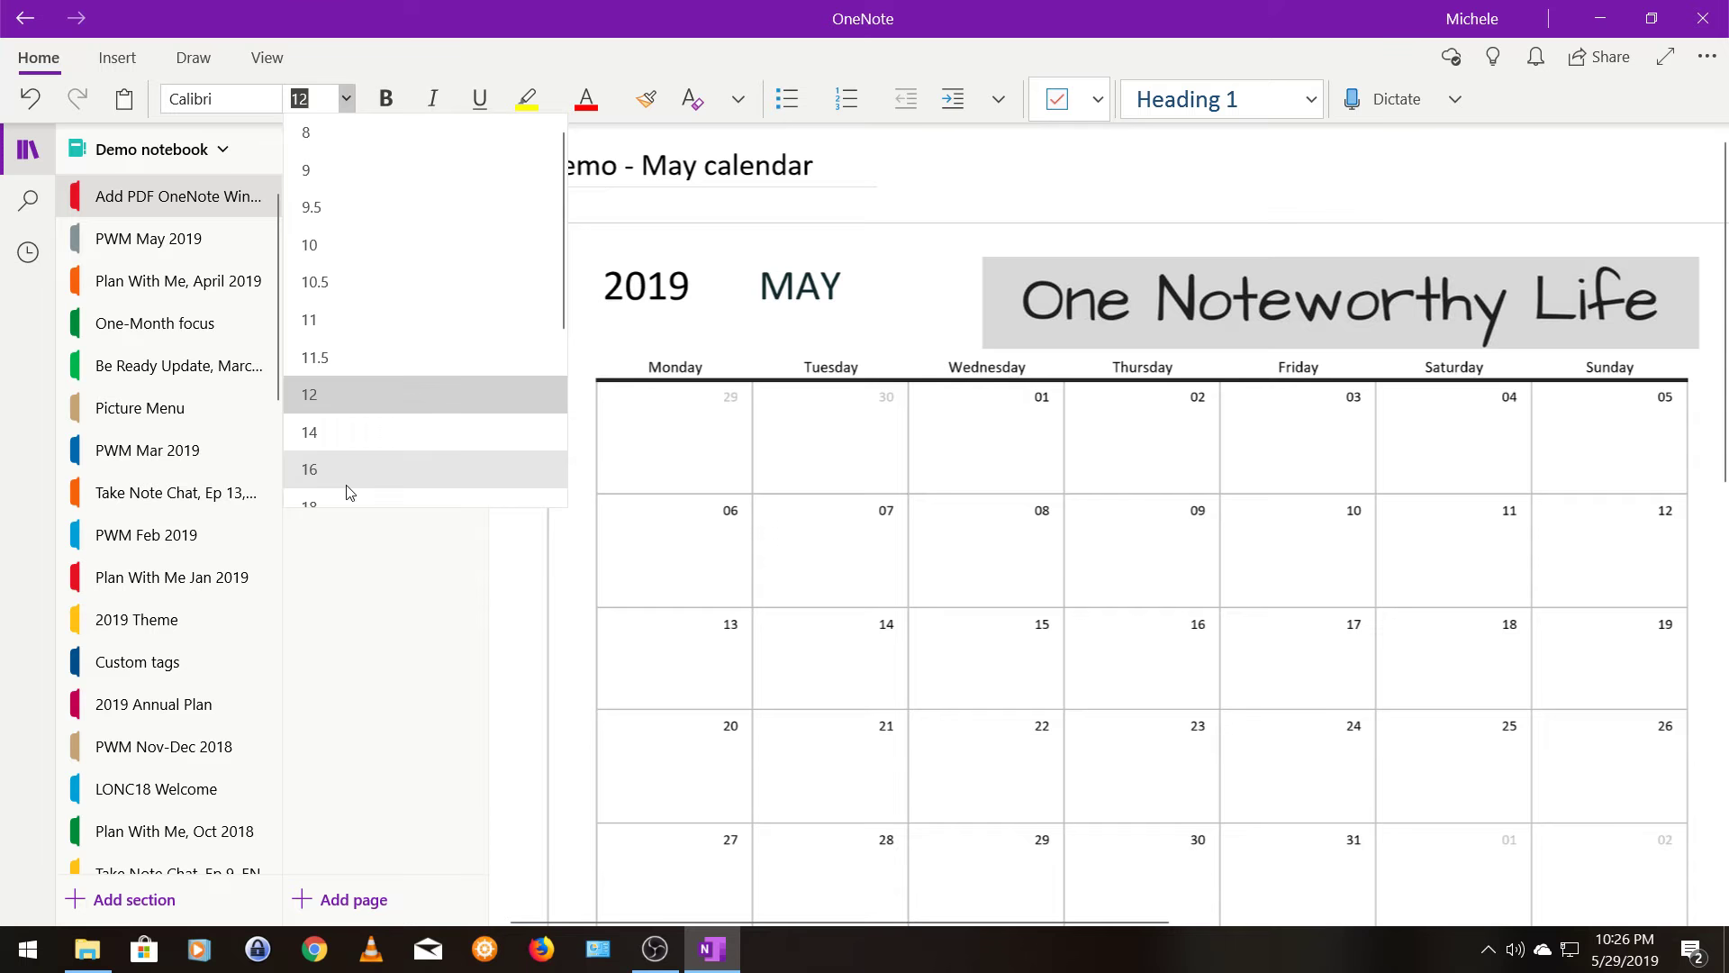
left_click(310, 469)
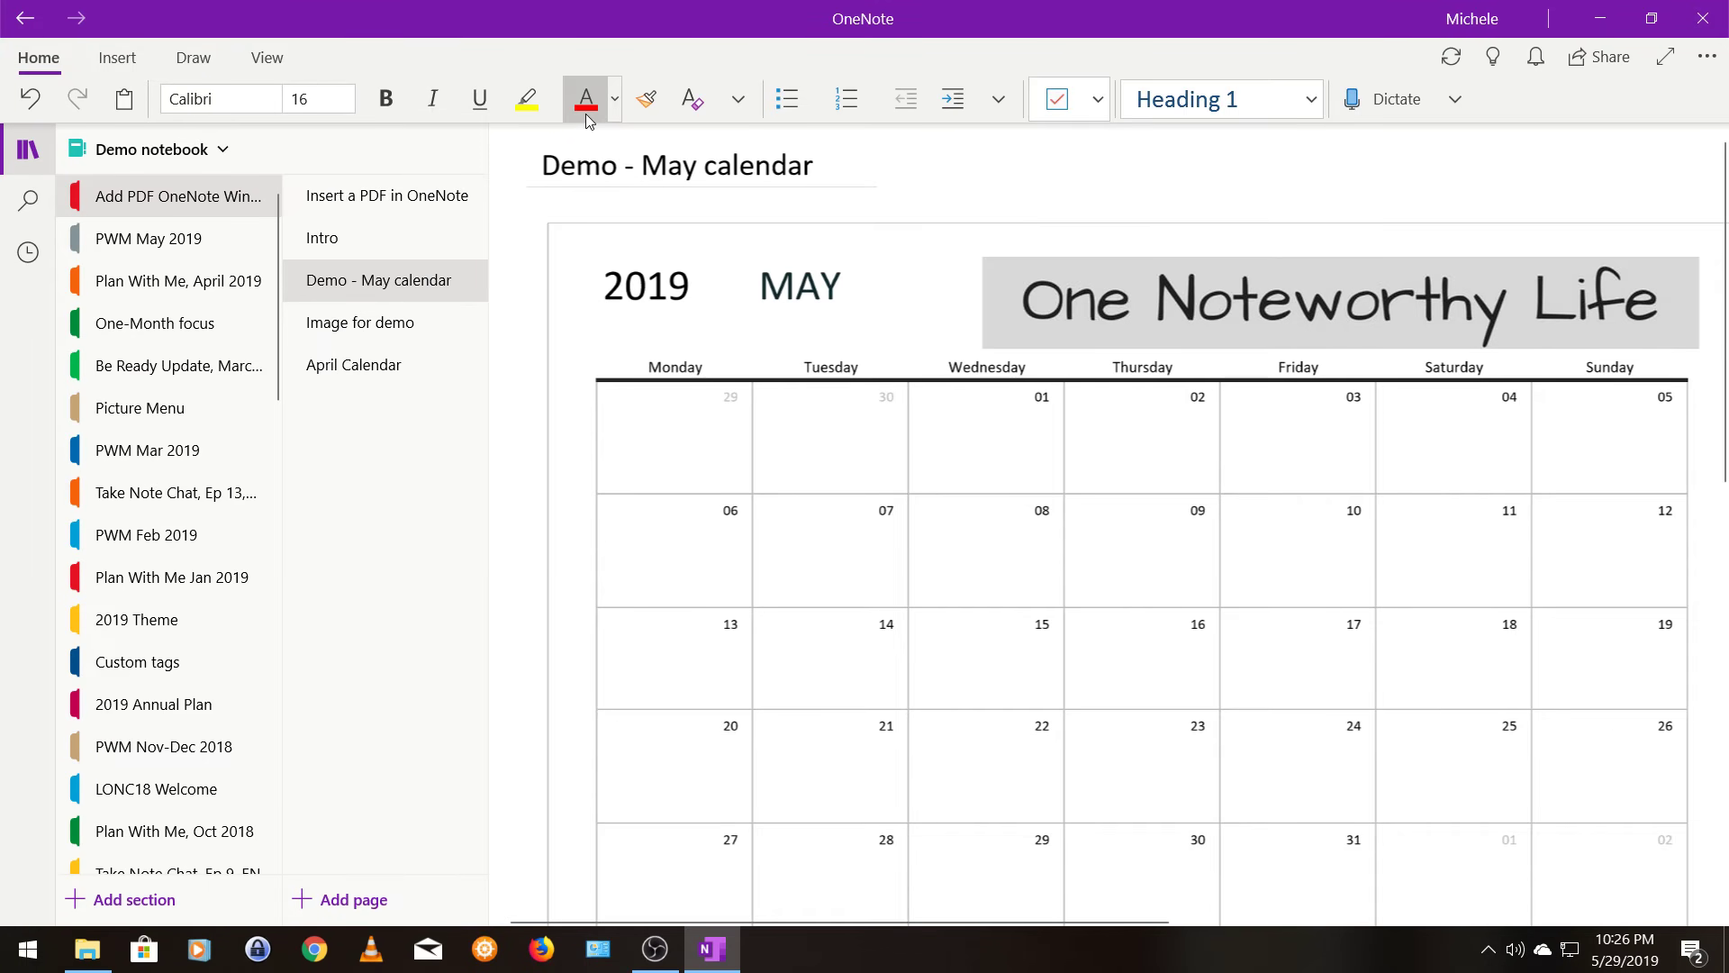
type("You can type")
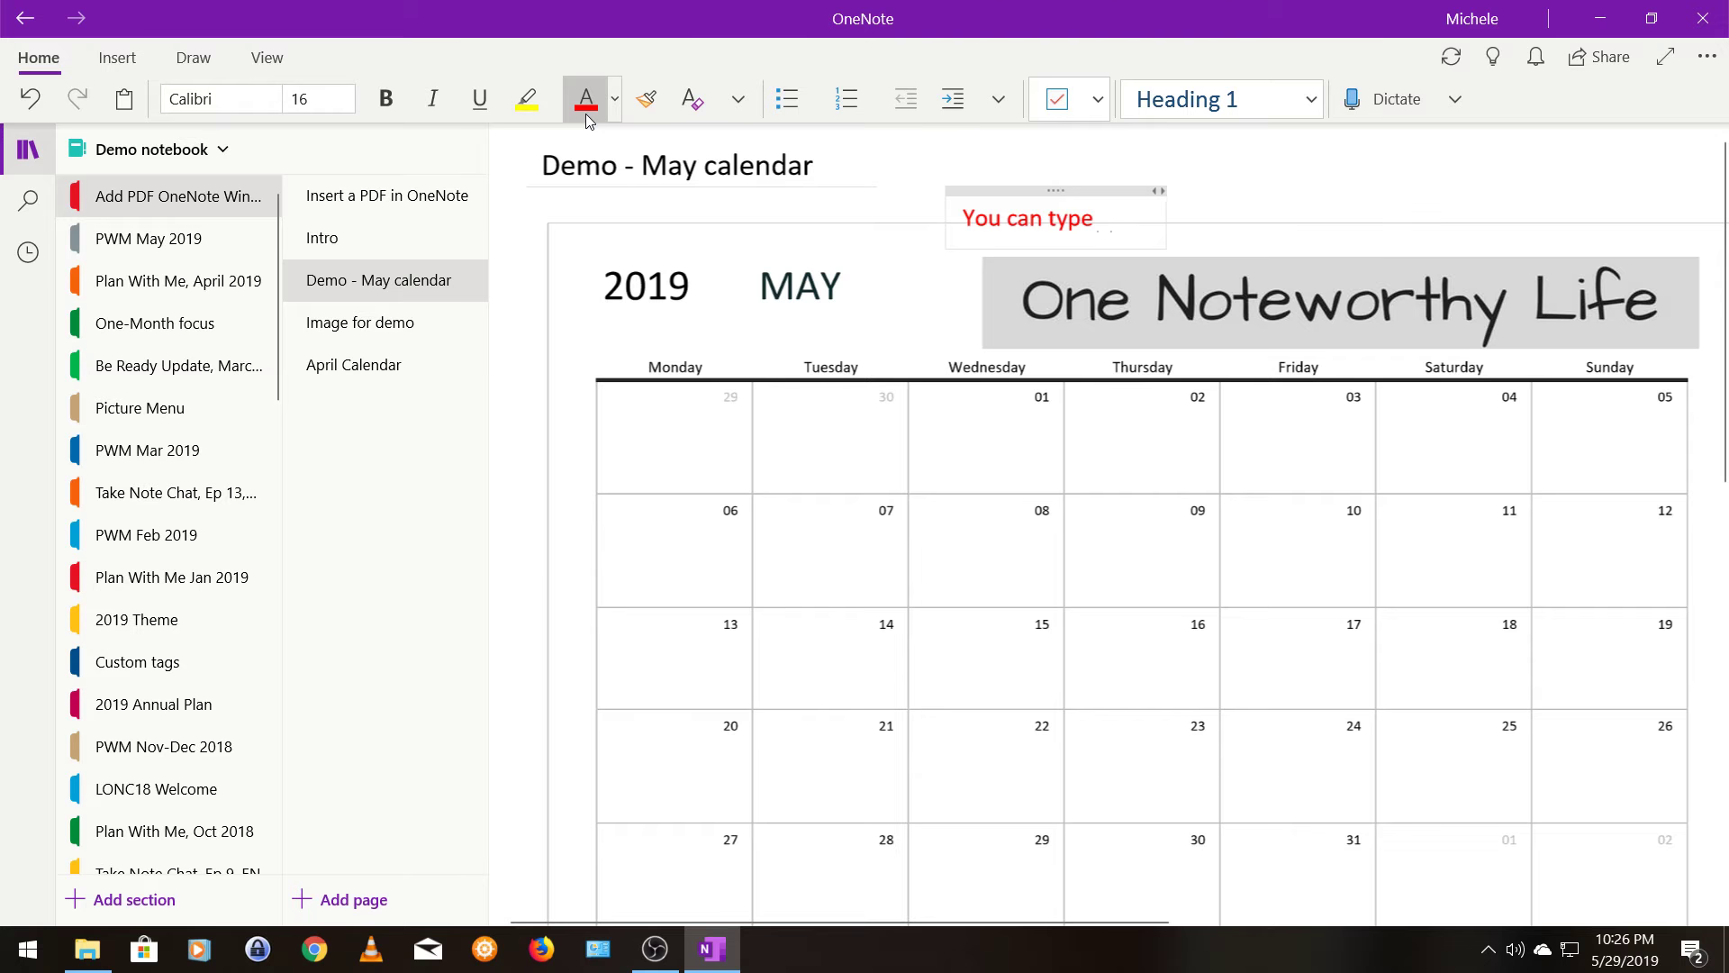
type(" here!")
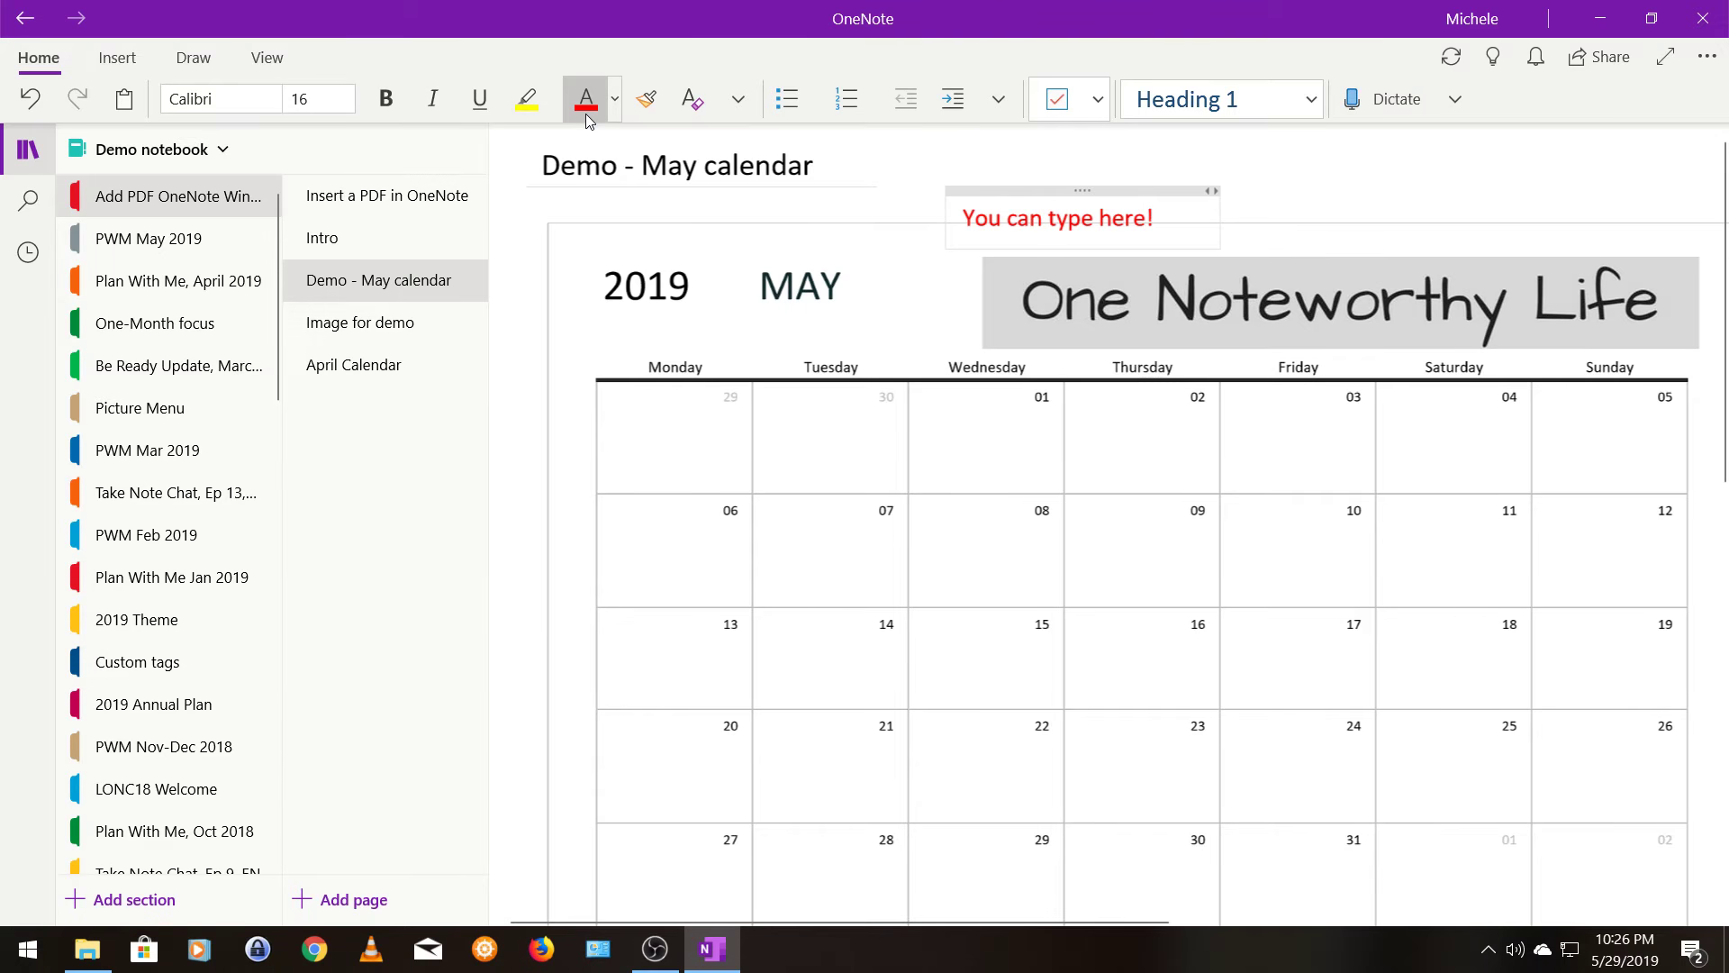
Add 'You can also type here!' in 16 pt blue text in the 07 cell
left_click(836, 534)
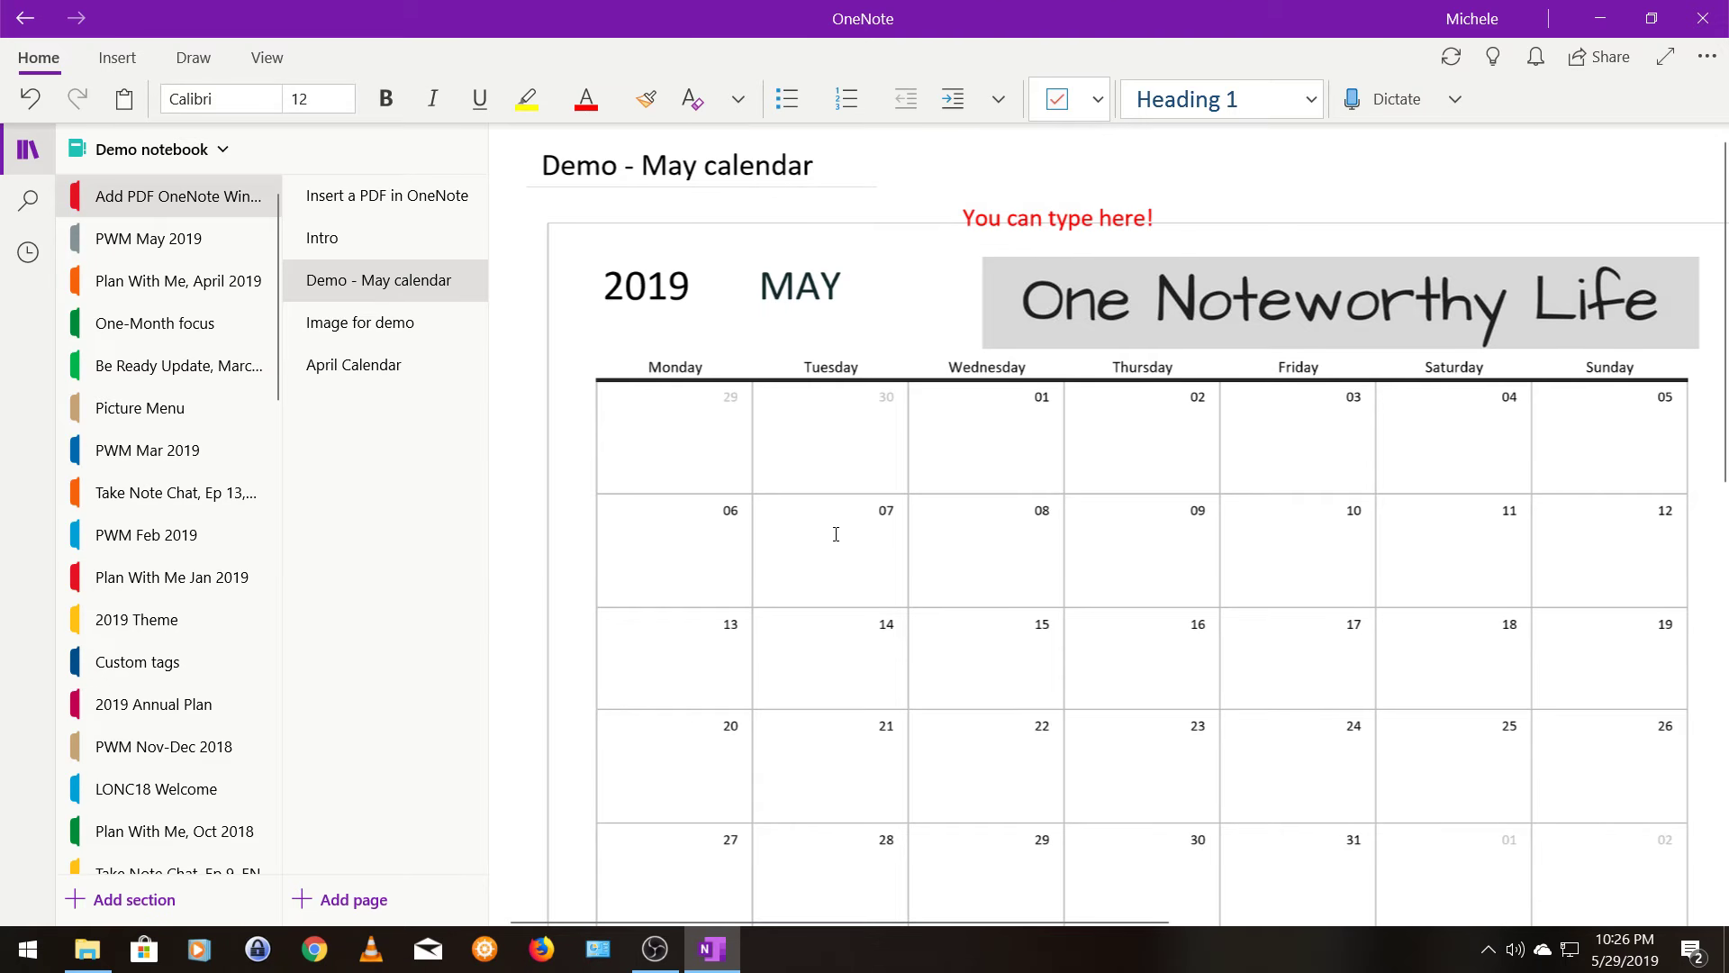
left_click(345, 98)
left_click(354, 465)
type("Y")
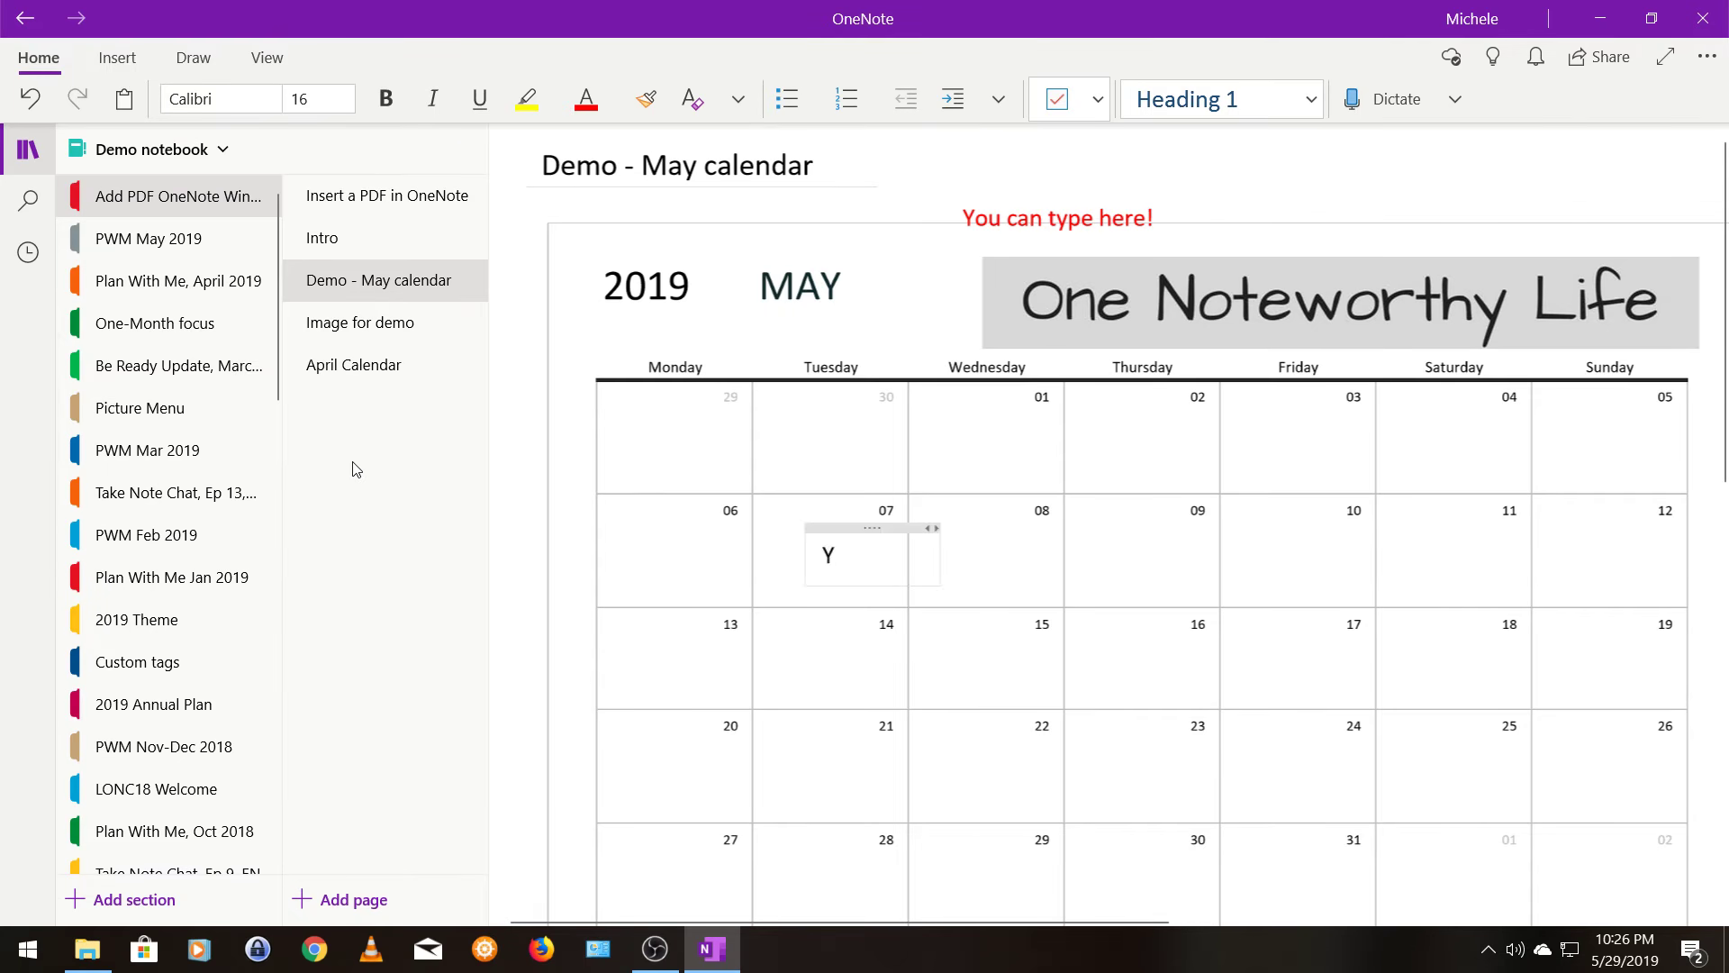
type("ou can also")
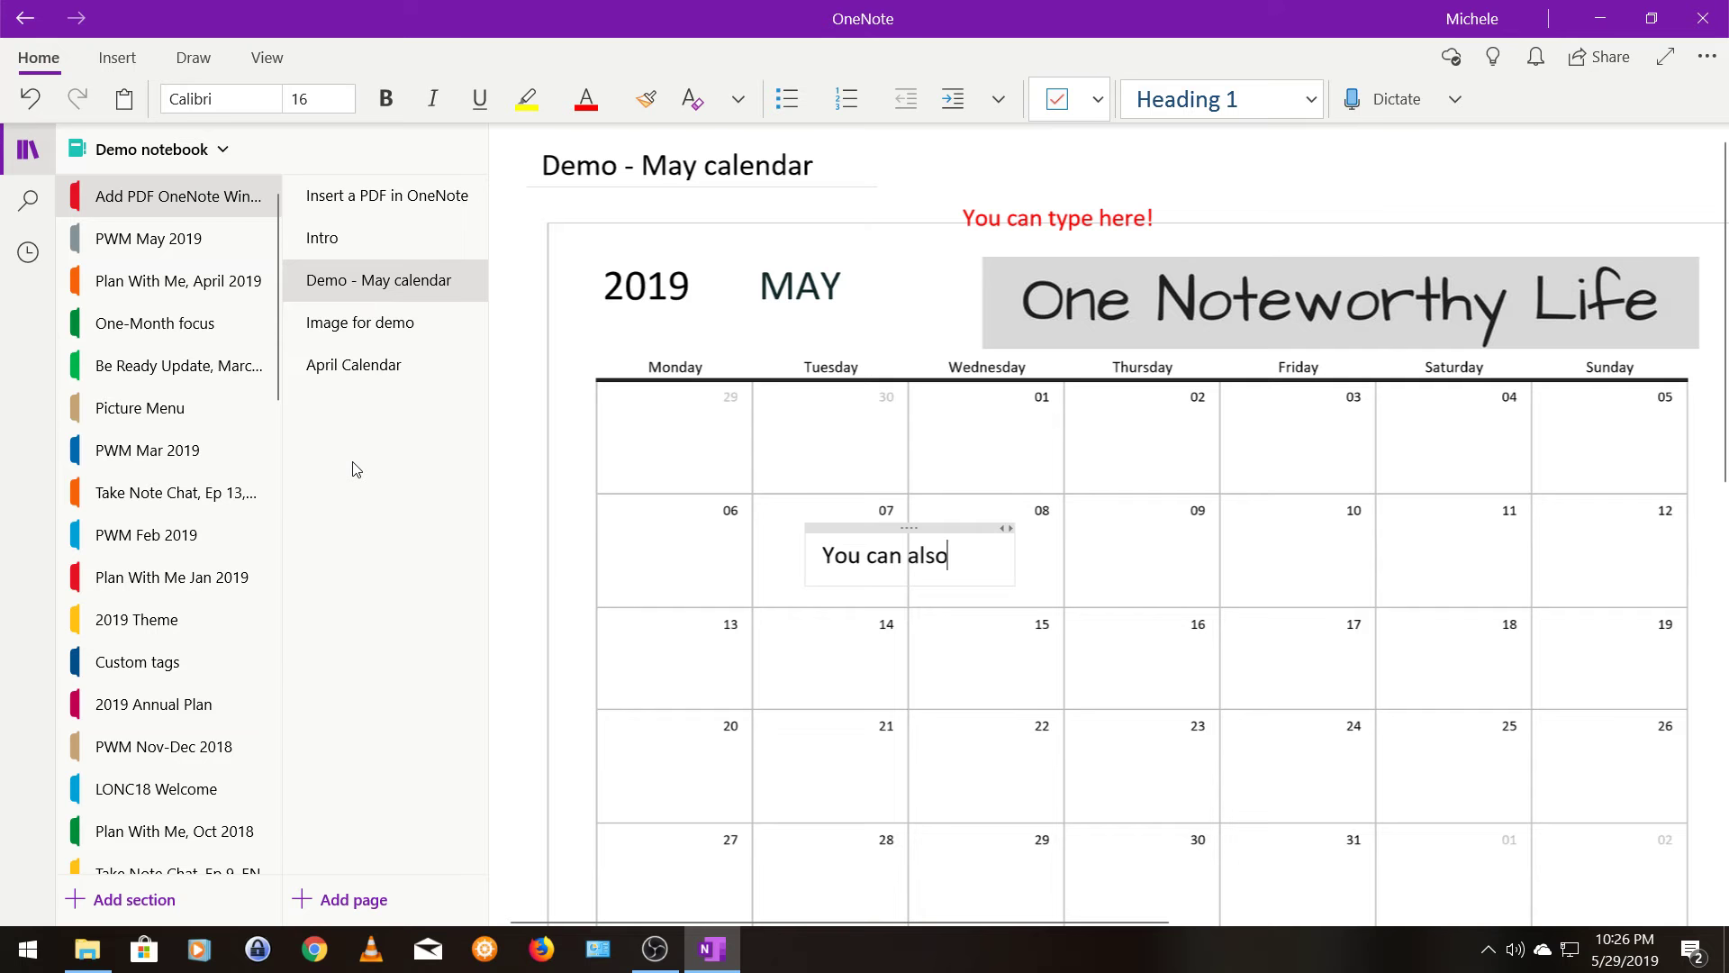
type(" type here!")
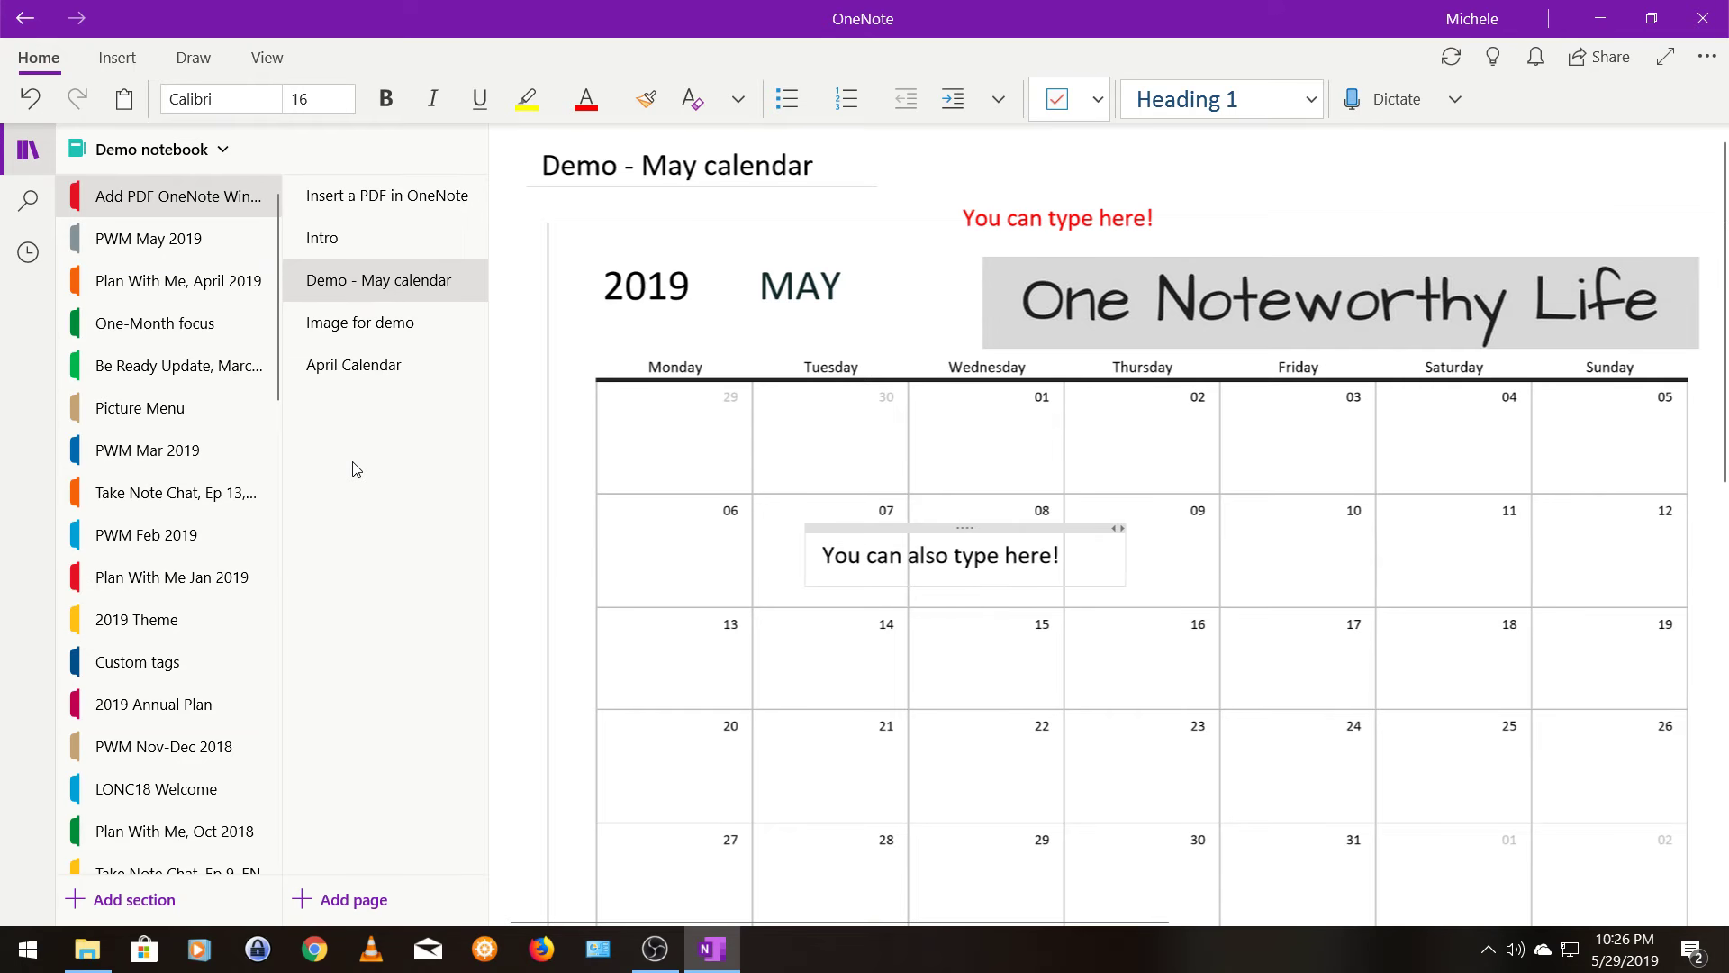
left_click(863, 528)
left_click(615, 106)
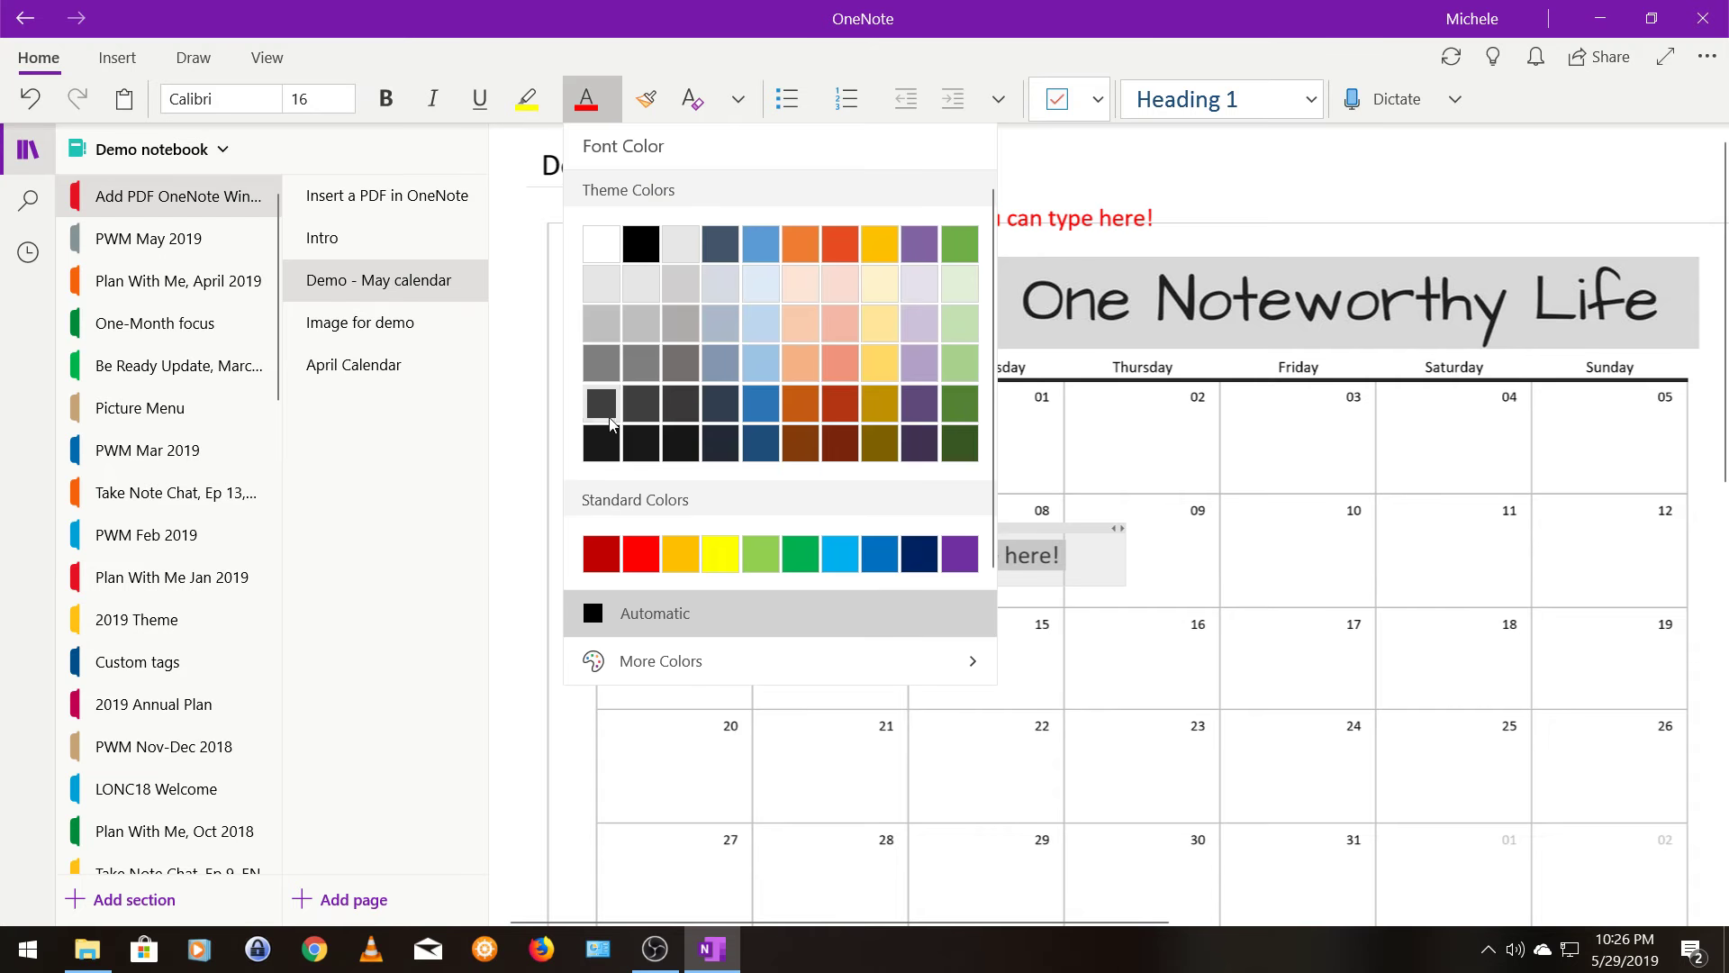
left_click(880, 553)
left_click(1255, 530)
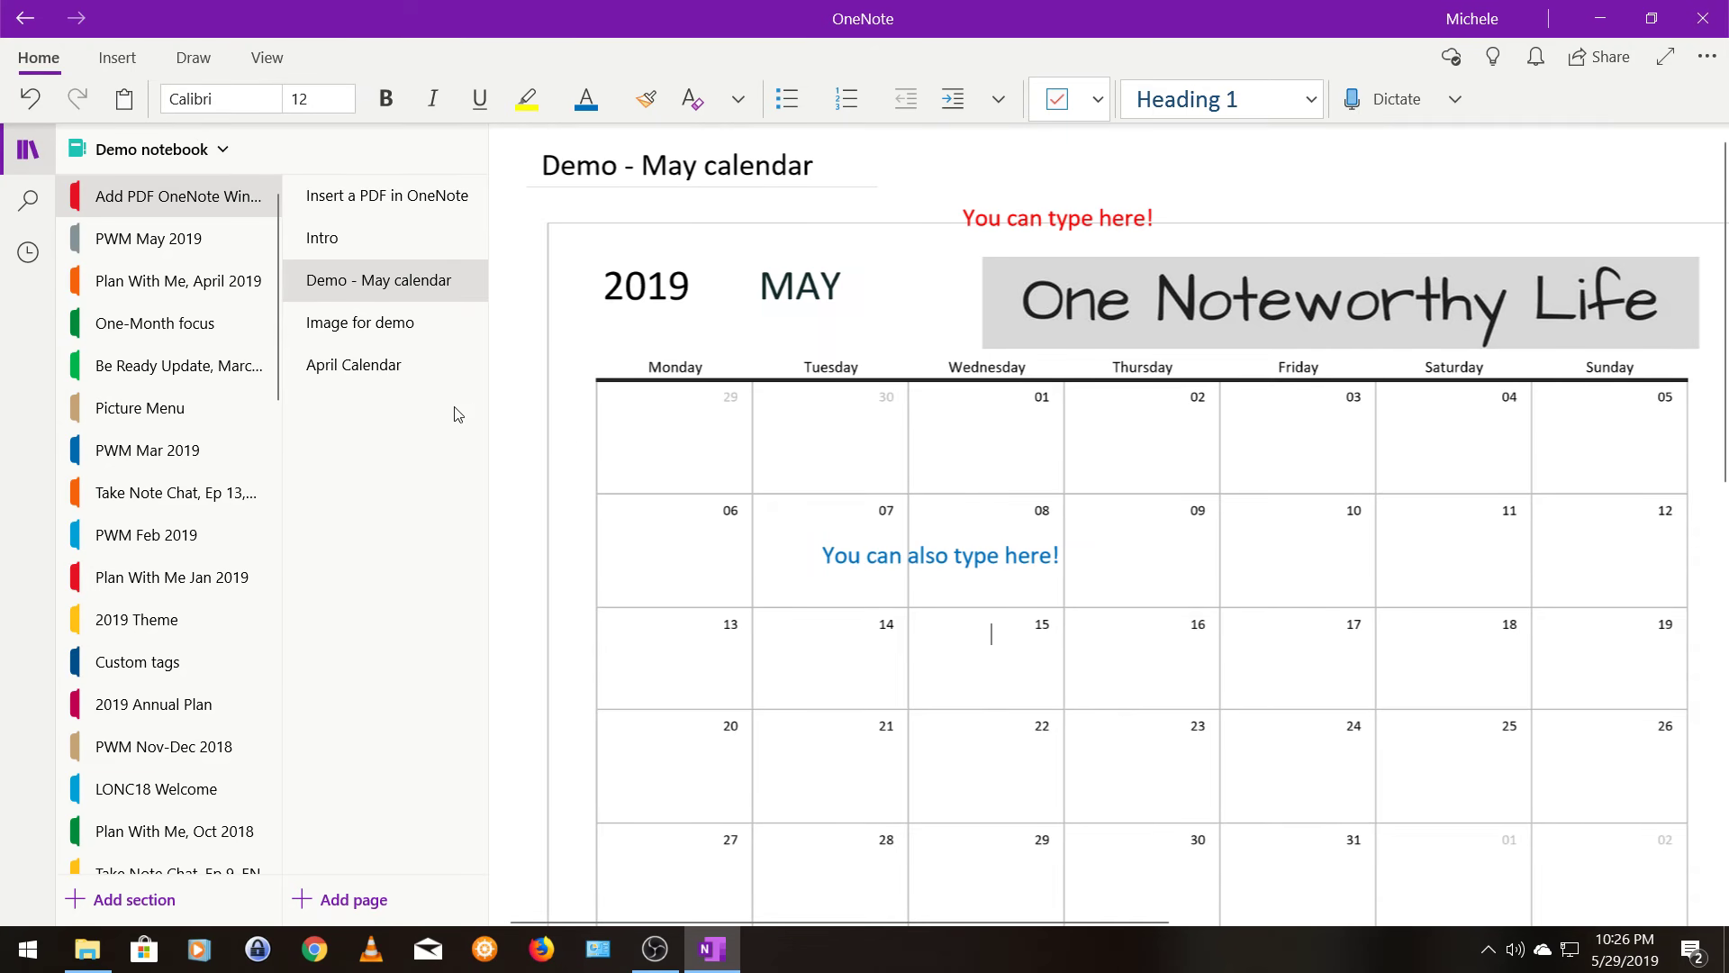
Copy the Wakelet image from Image for demo and paste it onto the May calendar
left_click(355, 323)
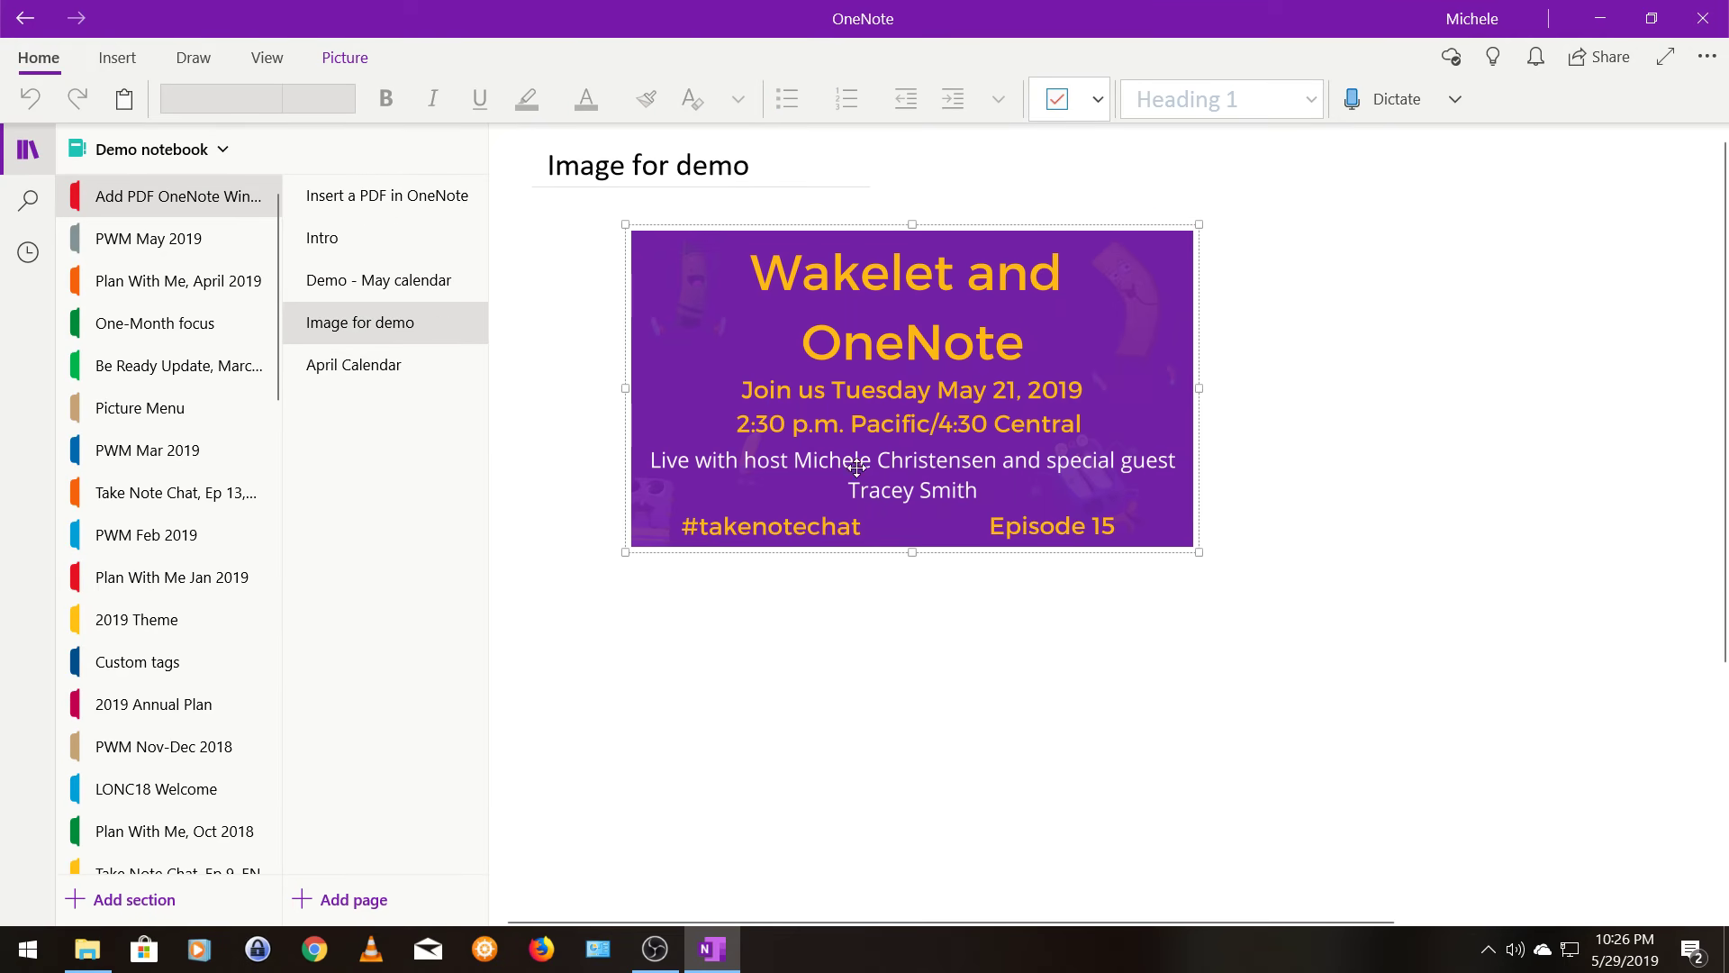
right_click(912, 347)
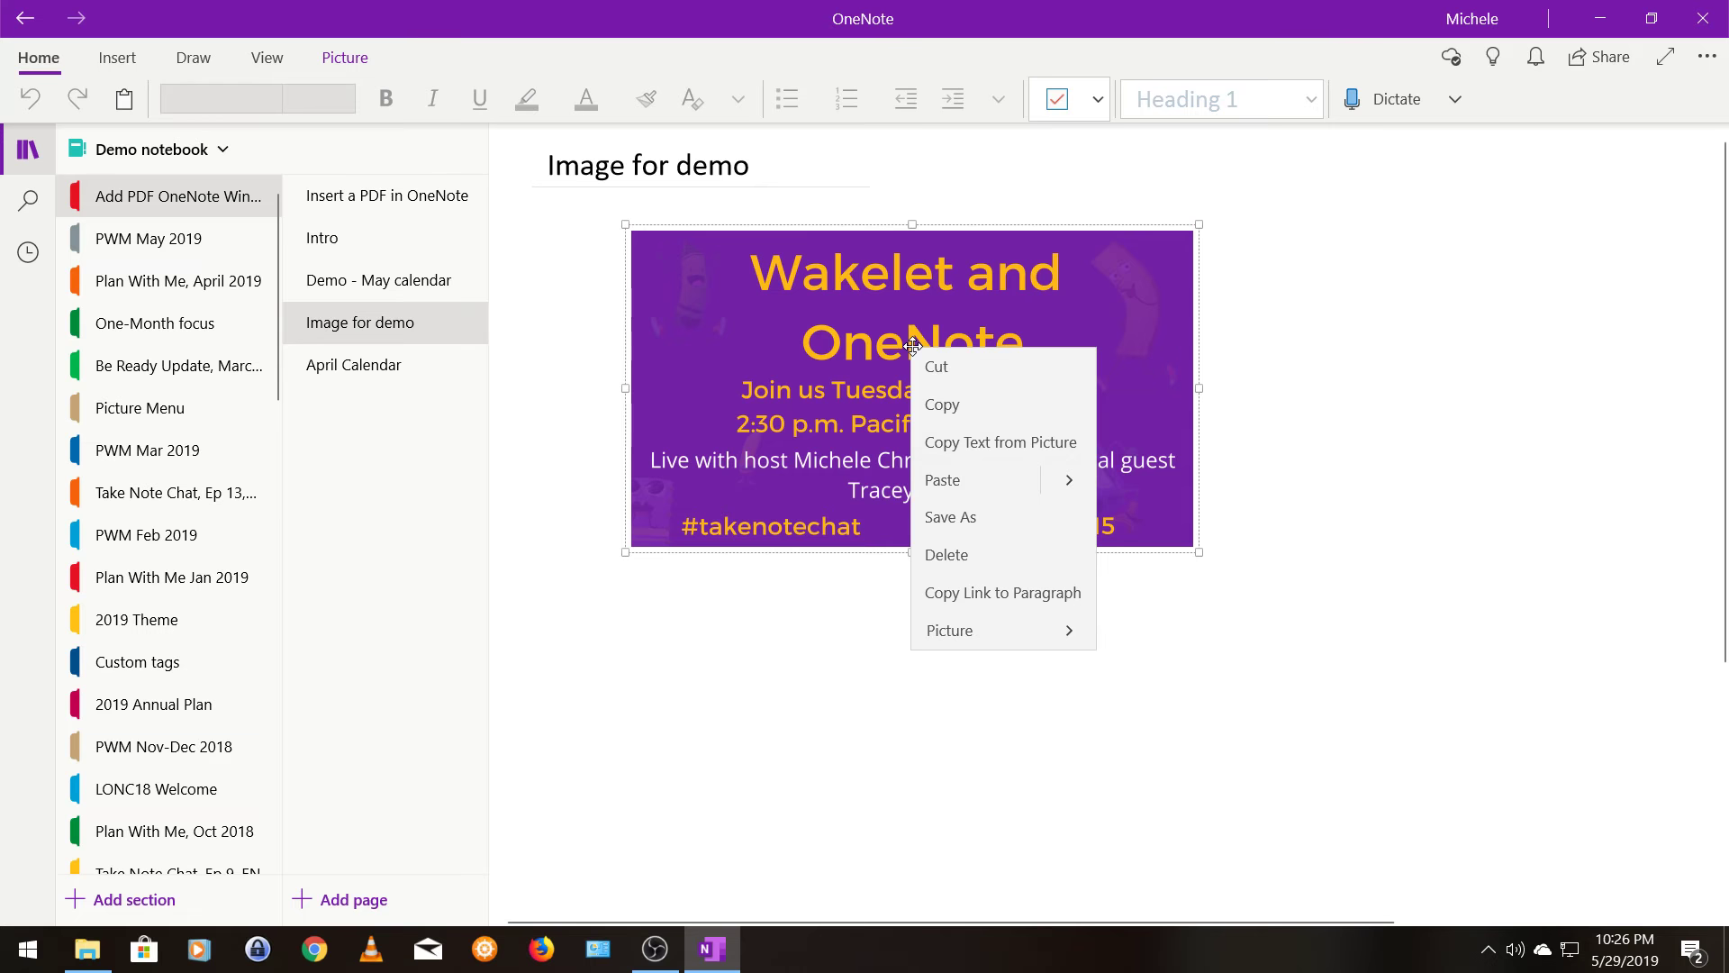
left_click(959, 399)
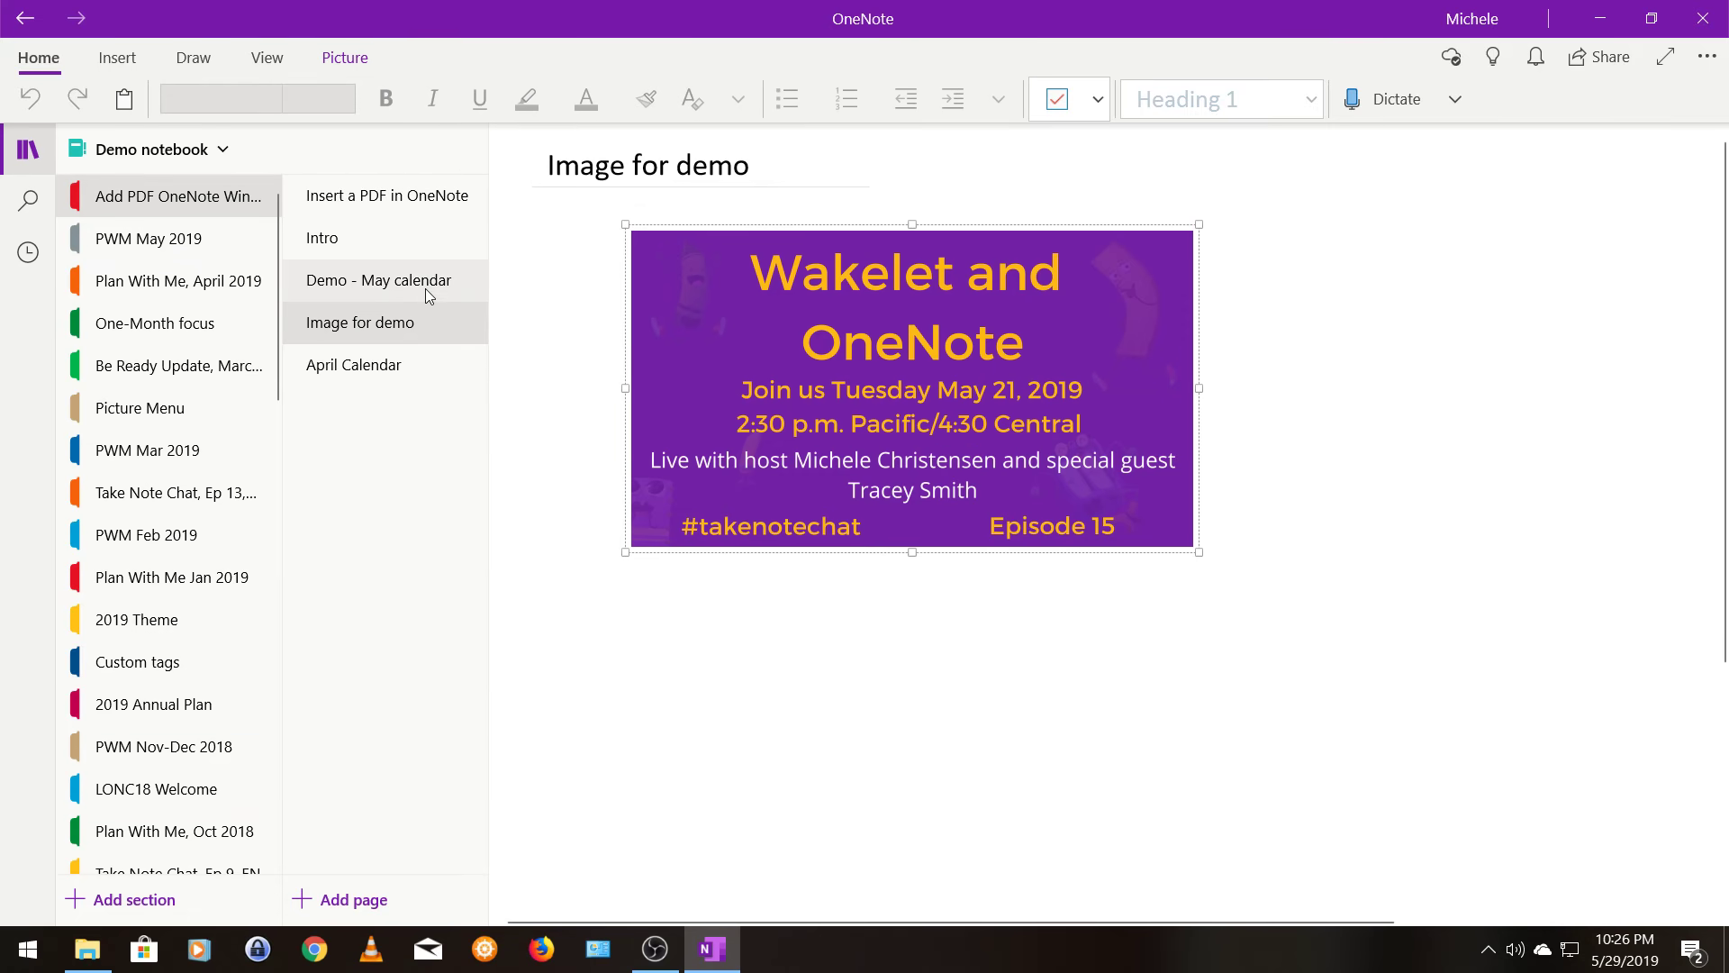
left_click(473, 284)
right_click(1157, 568)
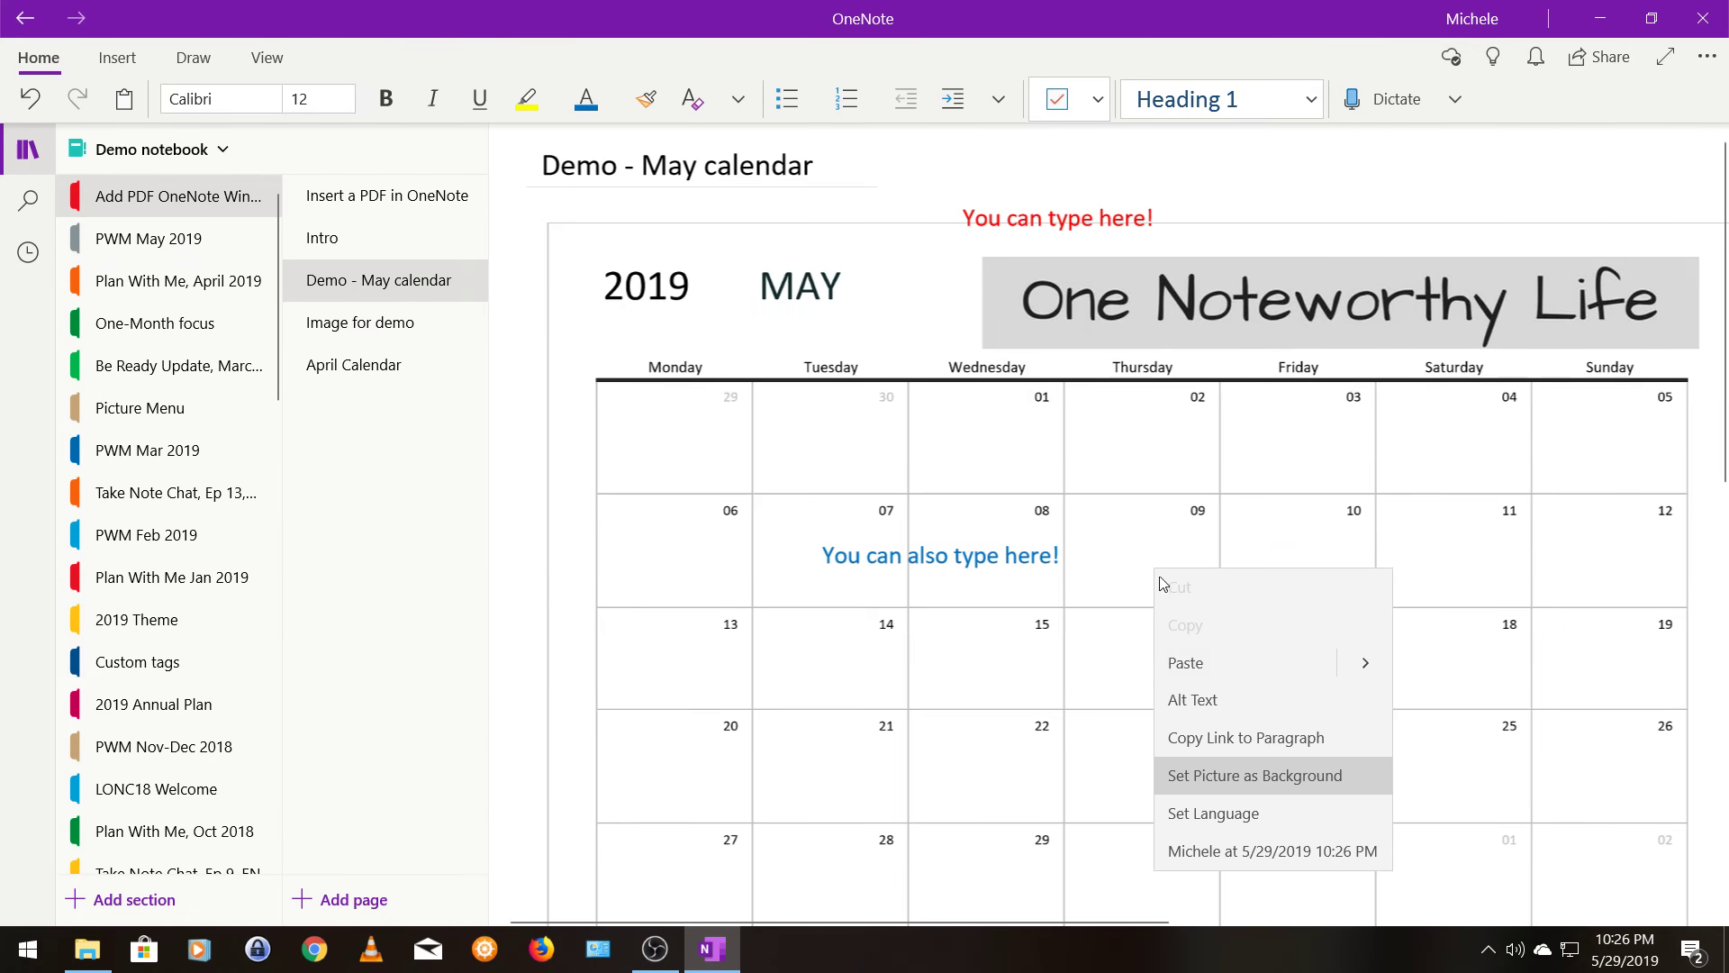
left_click(1176, 658)
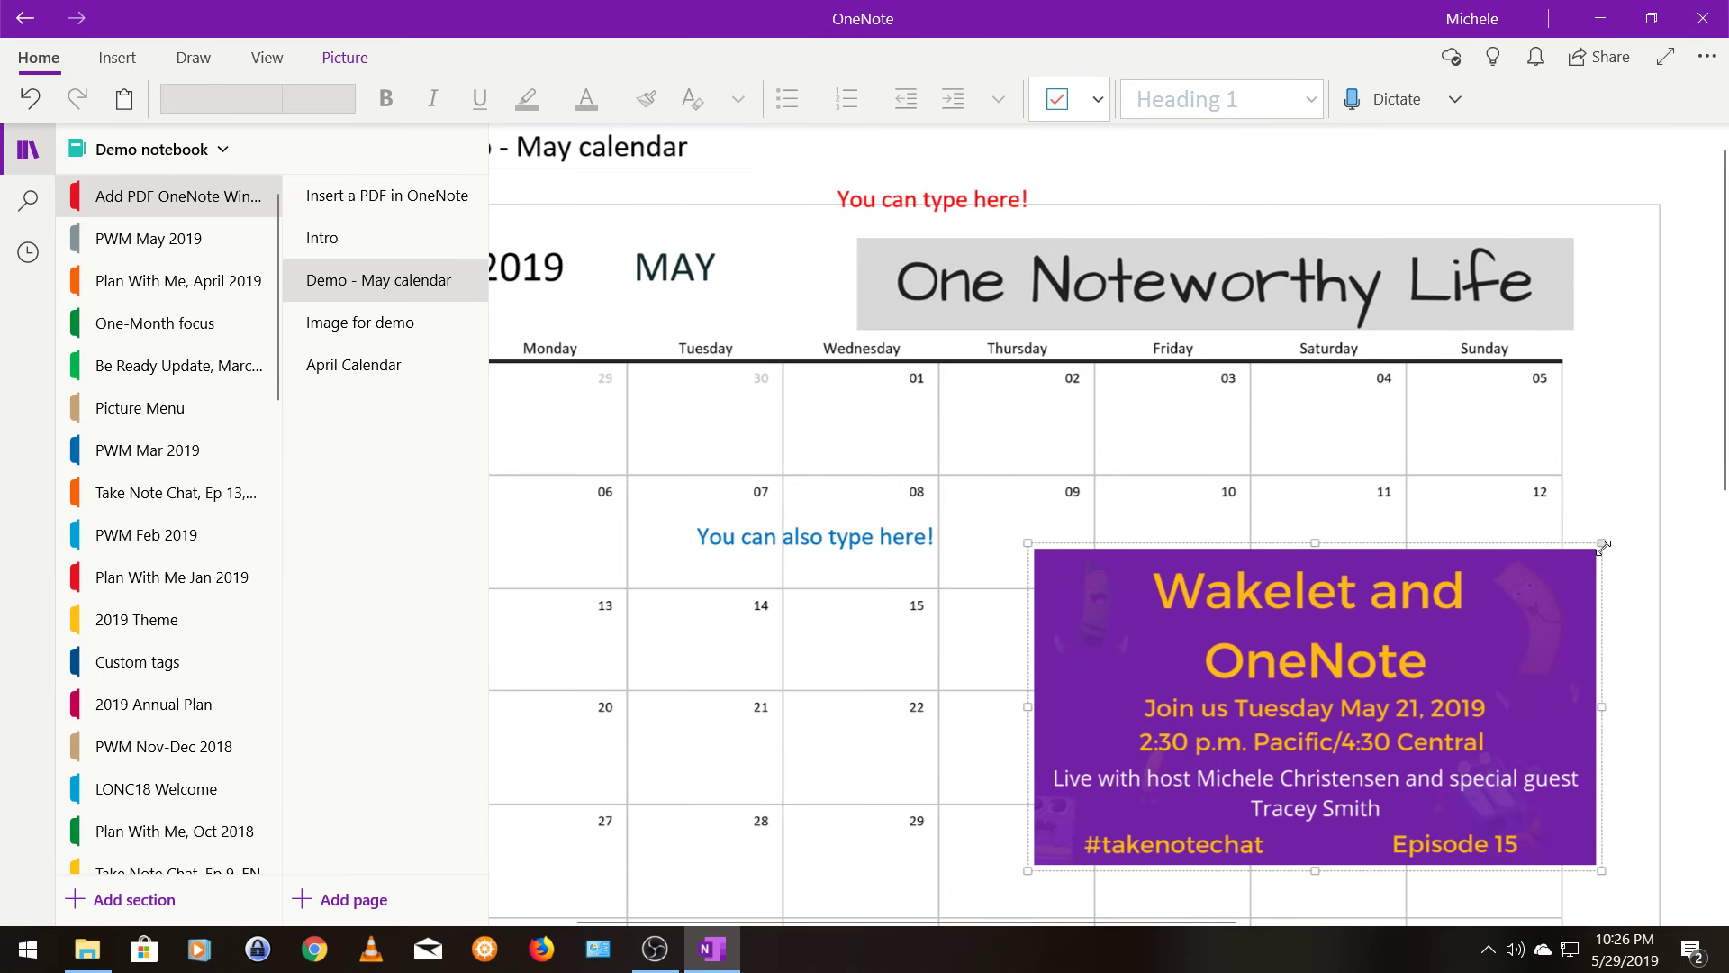
Shrink the pasted Wakelet image and position it over the calendar's third and fourth weeks
left_click_drag(1587, 549, 1408, 655)
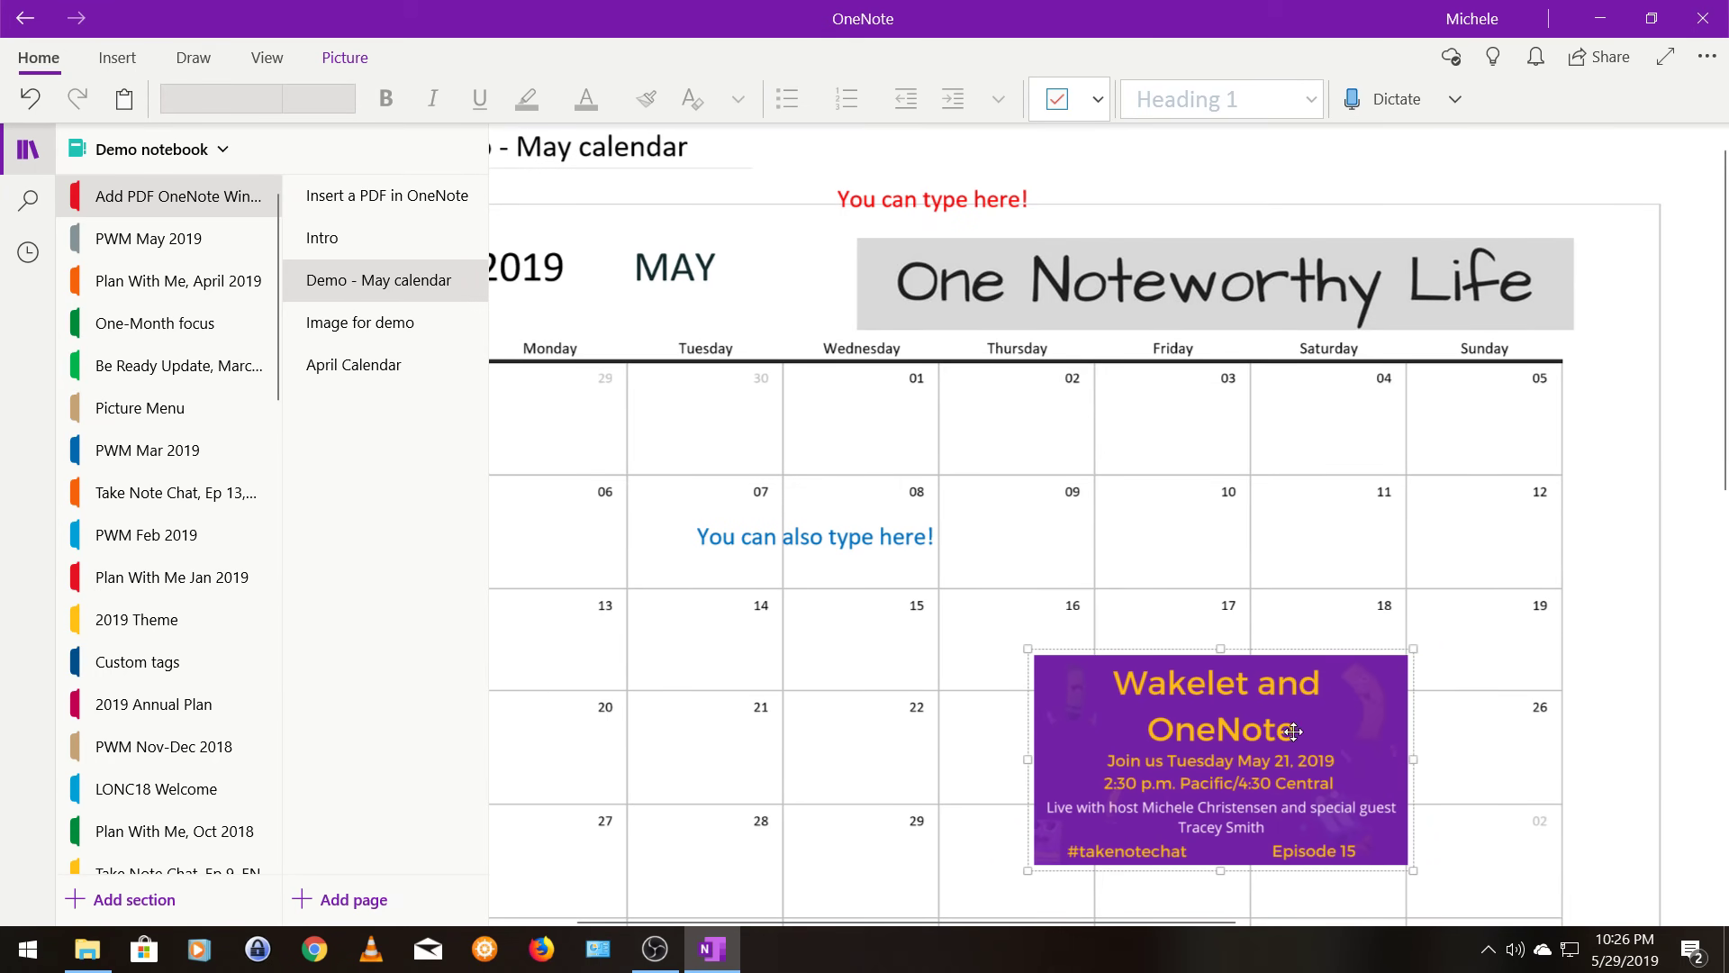
left_click_drag(1251, 736, 776, 715)
key("super")
left_click(1120, 660)
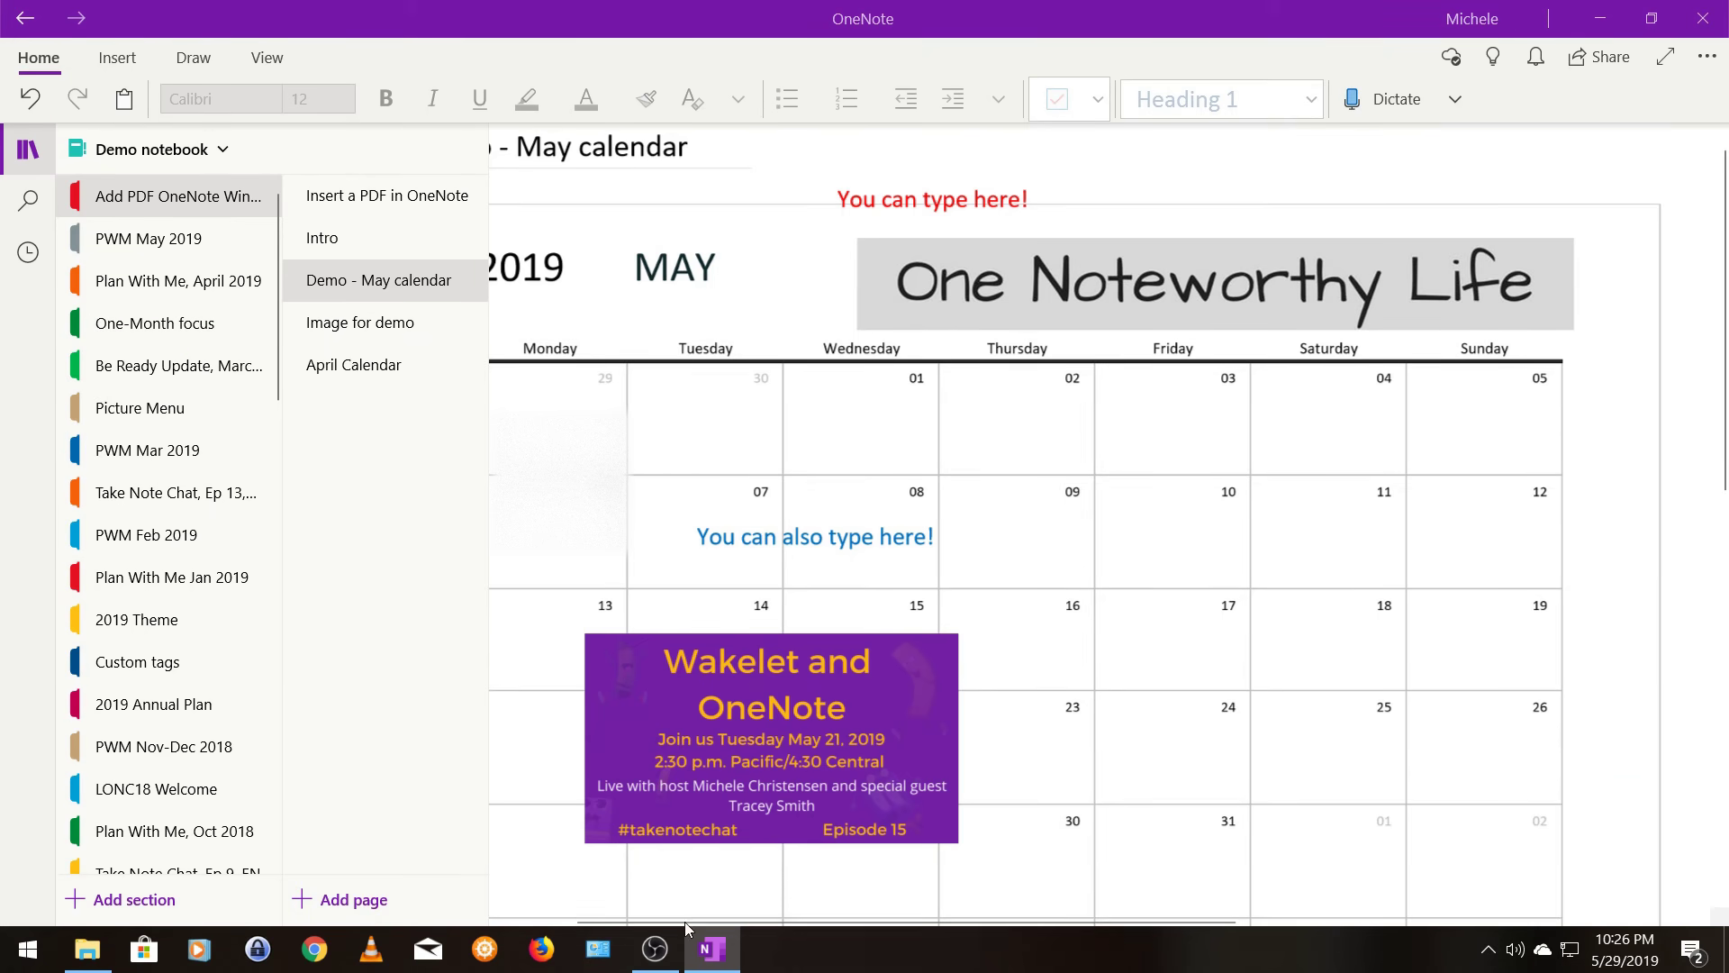
Scroll back to the page's left edge and open the April Calendar page
mouse_move(829, 917)
left_click_drag(685, 921, 609, 918)
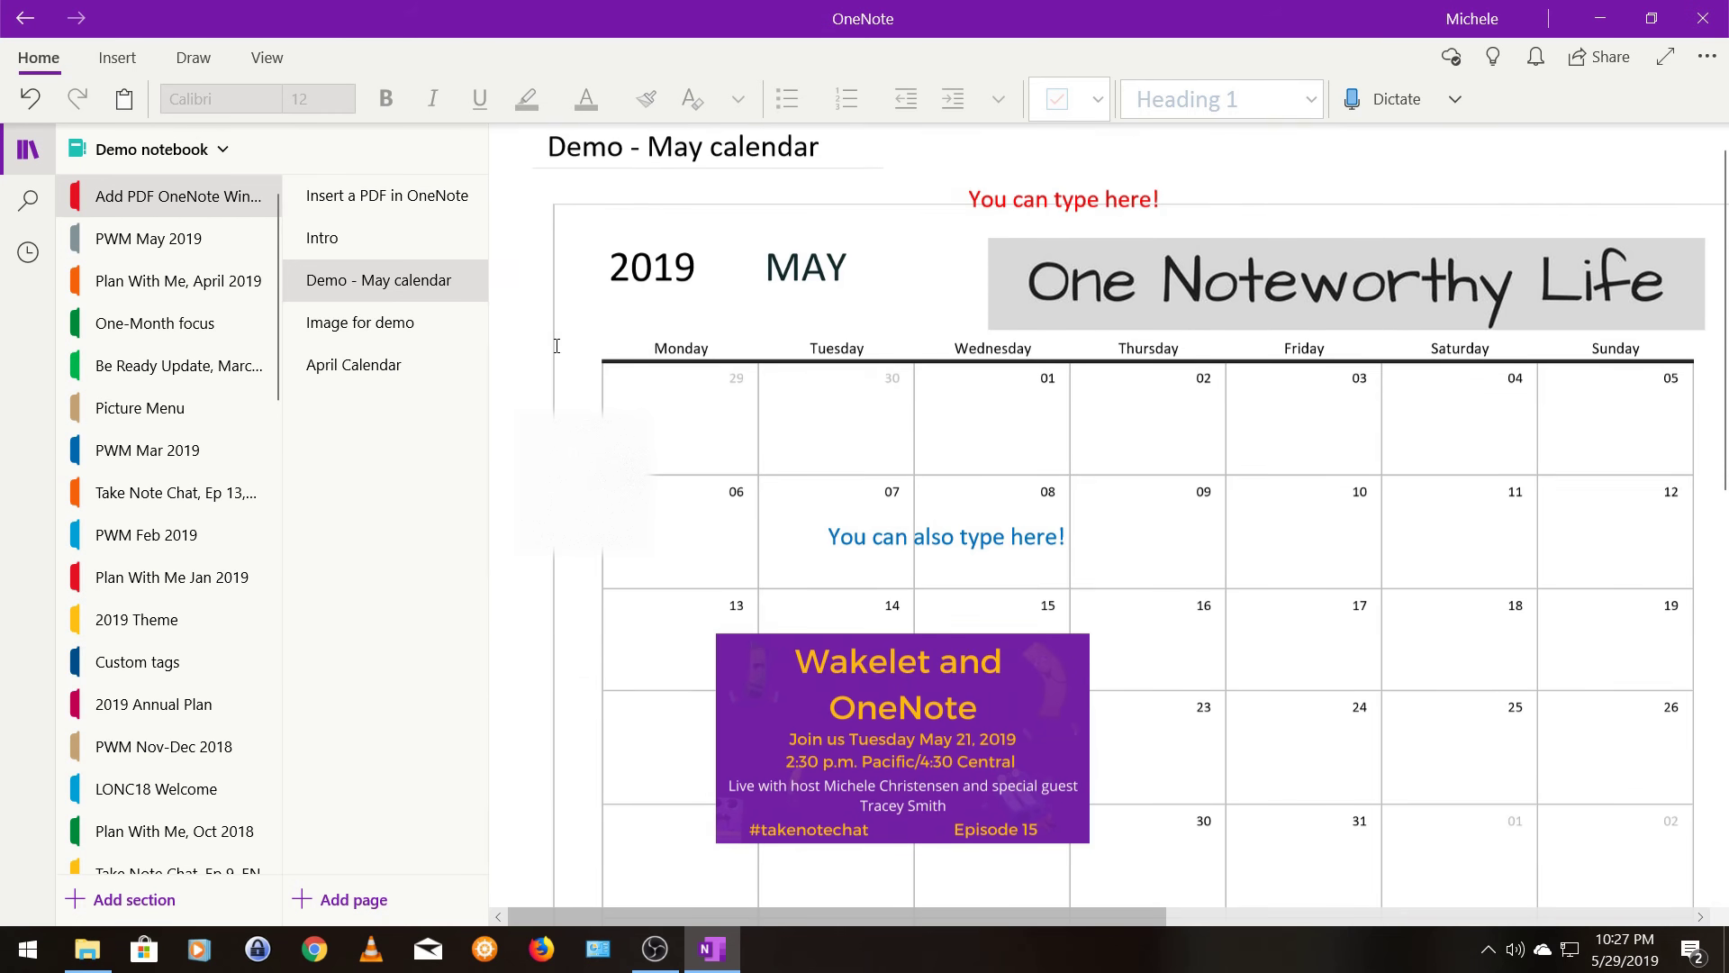
left_click(394, 370)
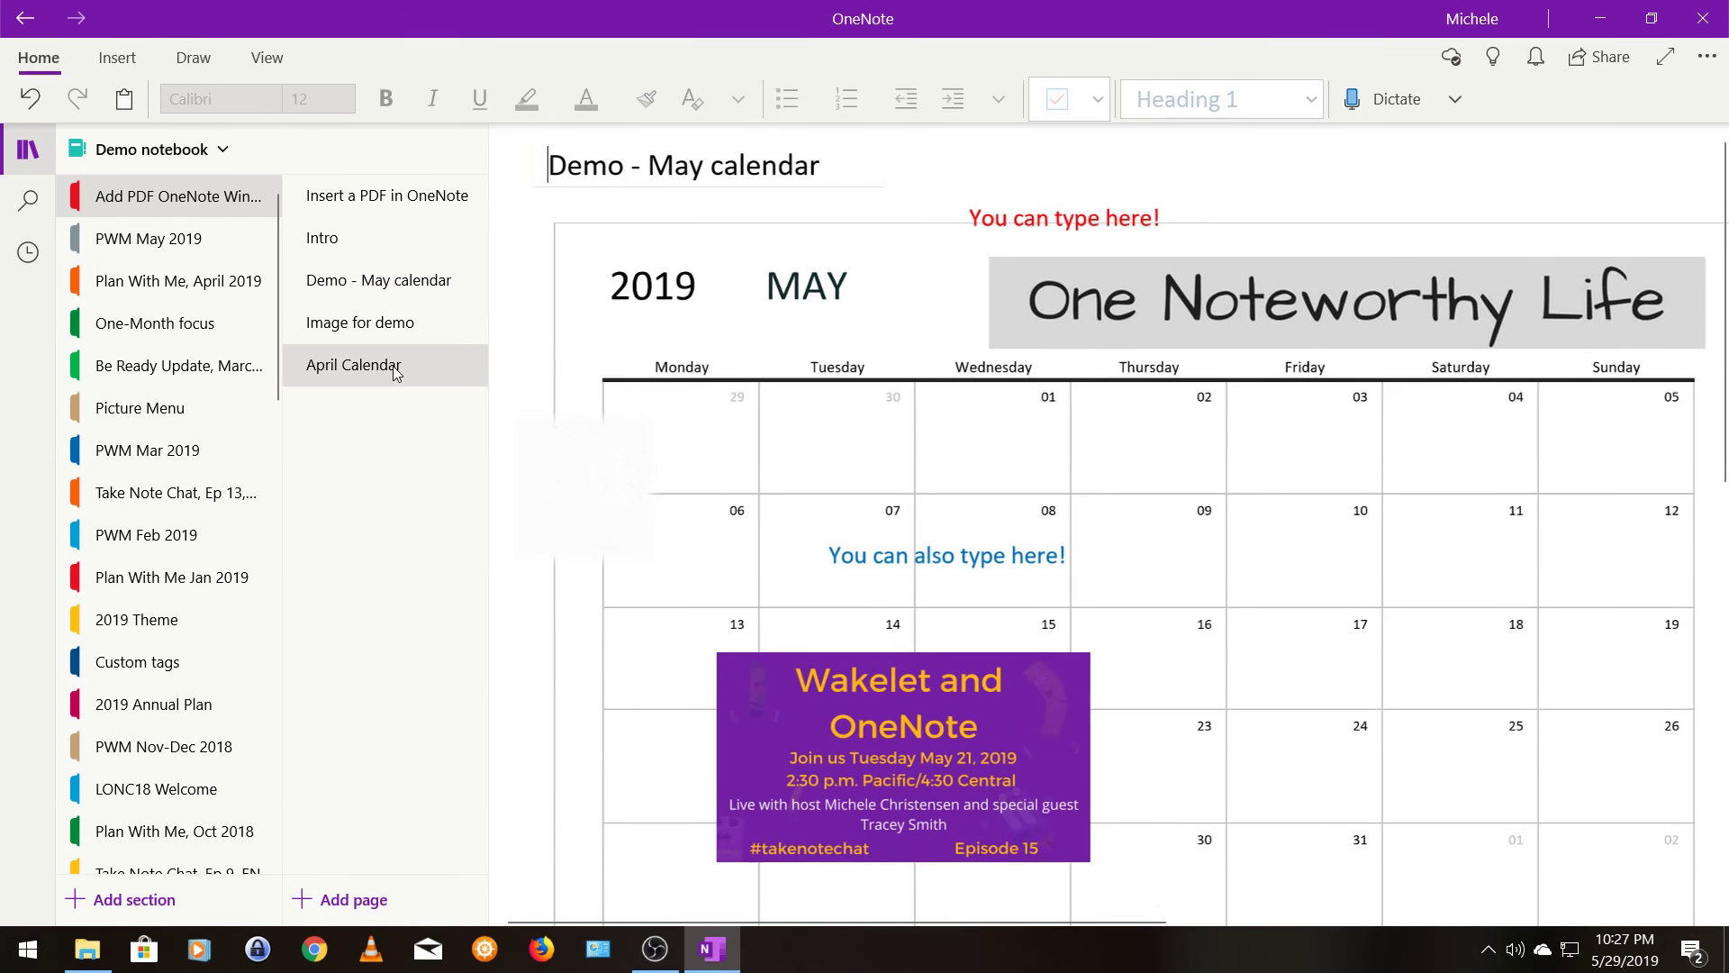